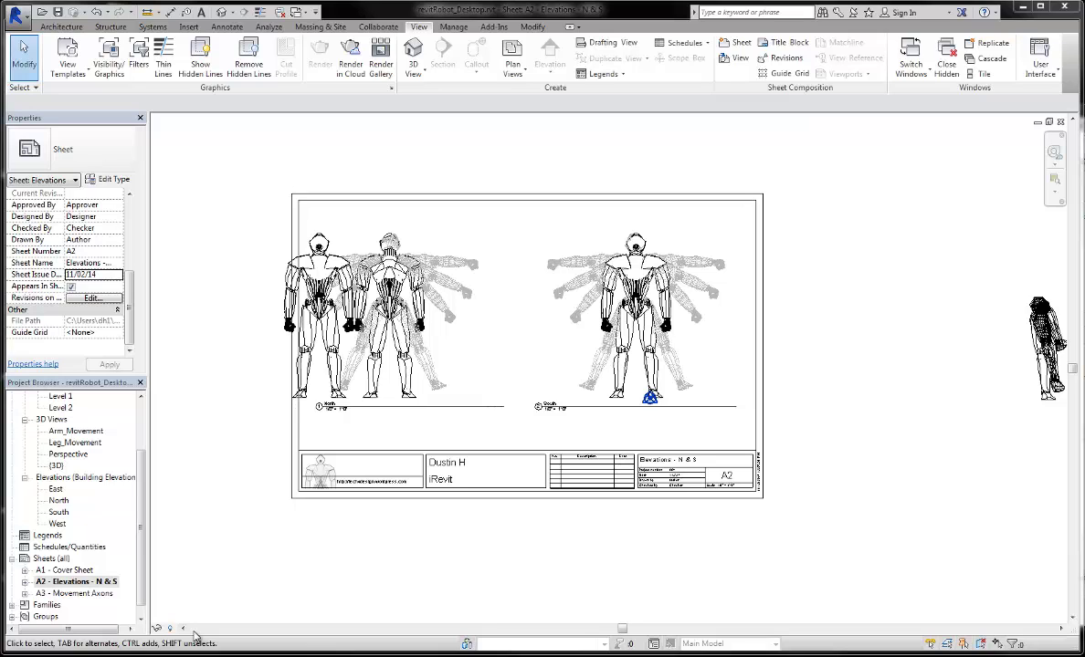
# Cycle the open sheets to A3 - Movement Axons and zoom to show its full extents.
pyautogui.hotkey('ctrl', 'Tab')
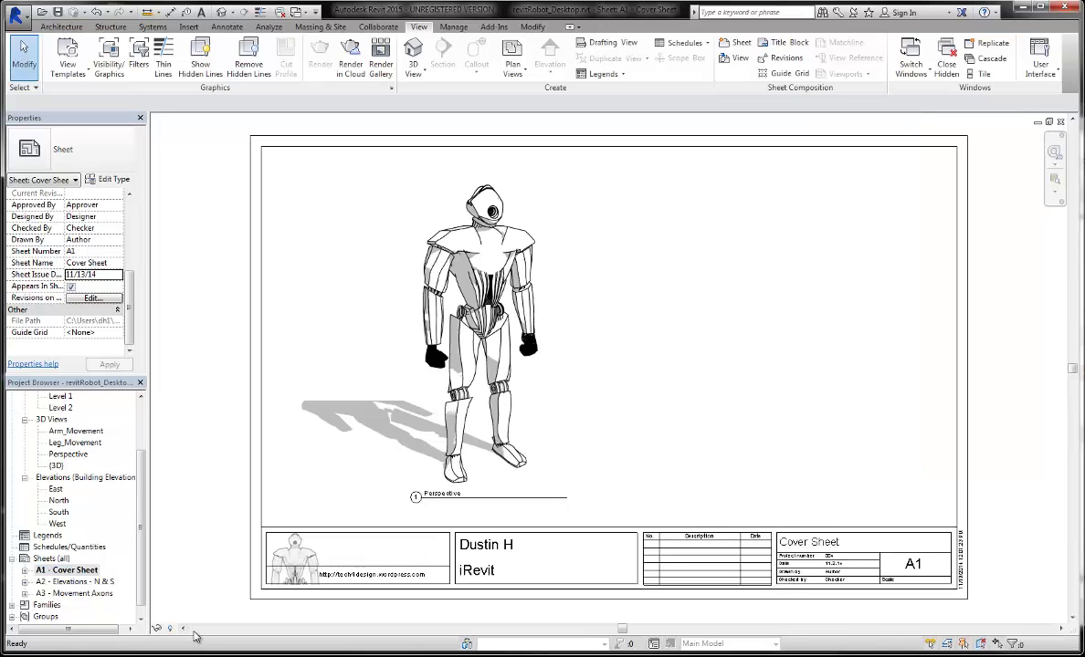
pyautogui.hotkey('ctrl', 'Tab')
pyautogui.hotkey('ctrl', 'Tab')
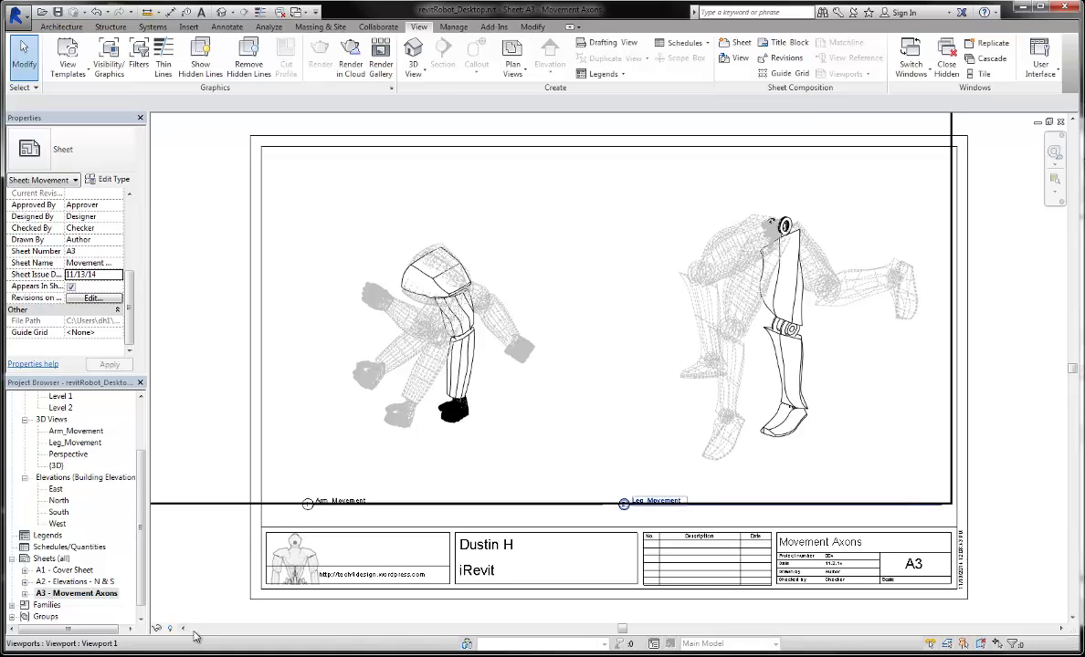
pyautogui.press('z')
pyautogui.press('f')
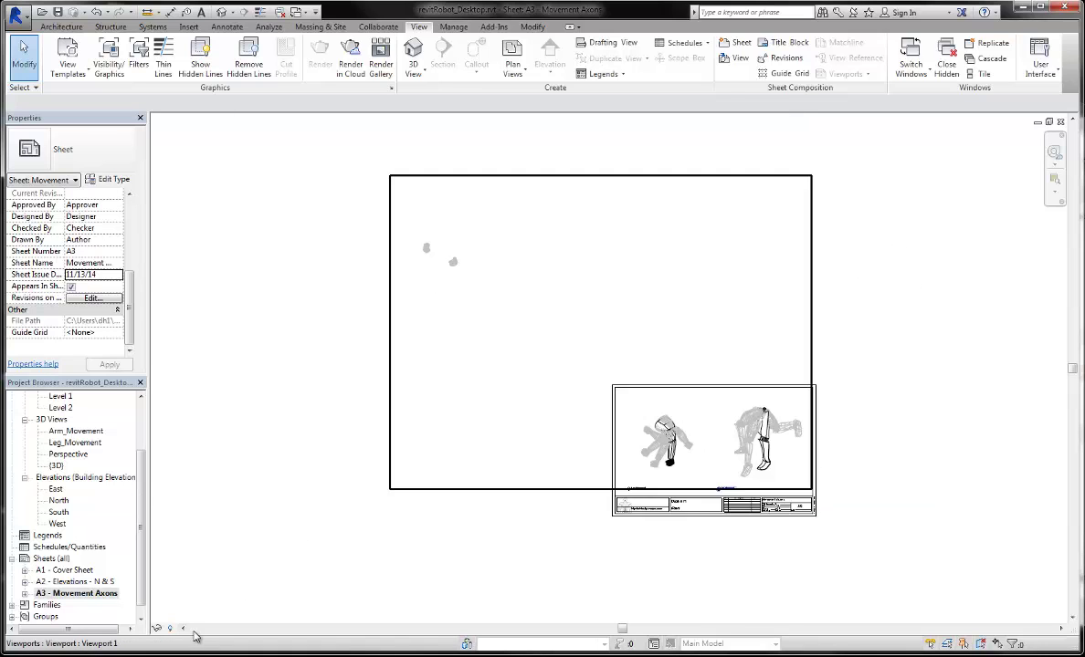
# Turn on Crop View and Crop Region Visible for the Leg_Movement viewport.
pyautogui.click(194, 636)
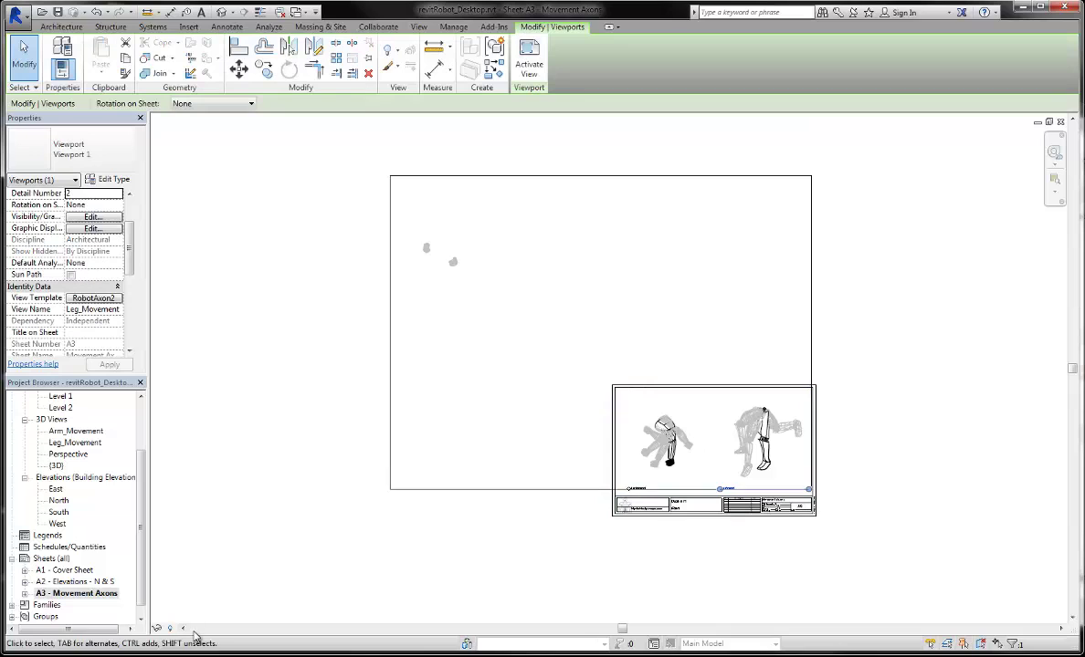
pyautogui.scroll(-5, 64, 274)
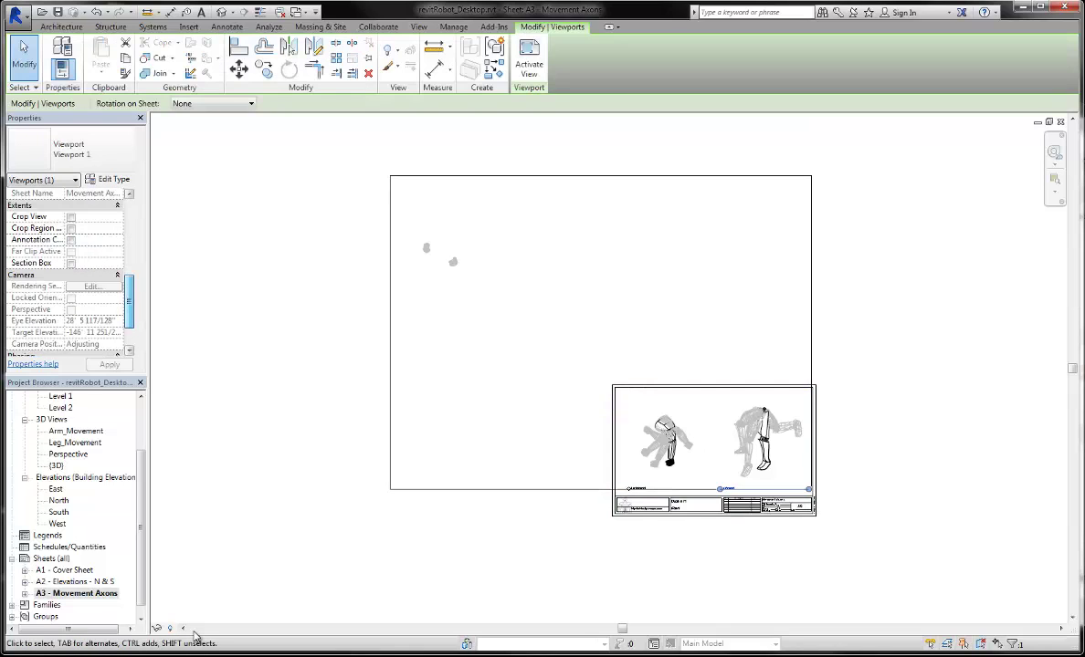
pyautogui.scroll(-2, 64, 274)
pyautogui.scroll(3, 64, 274)
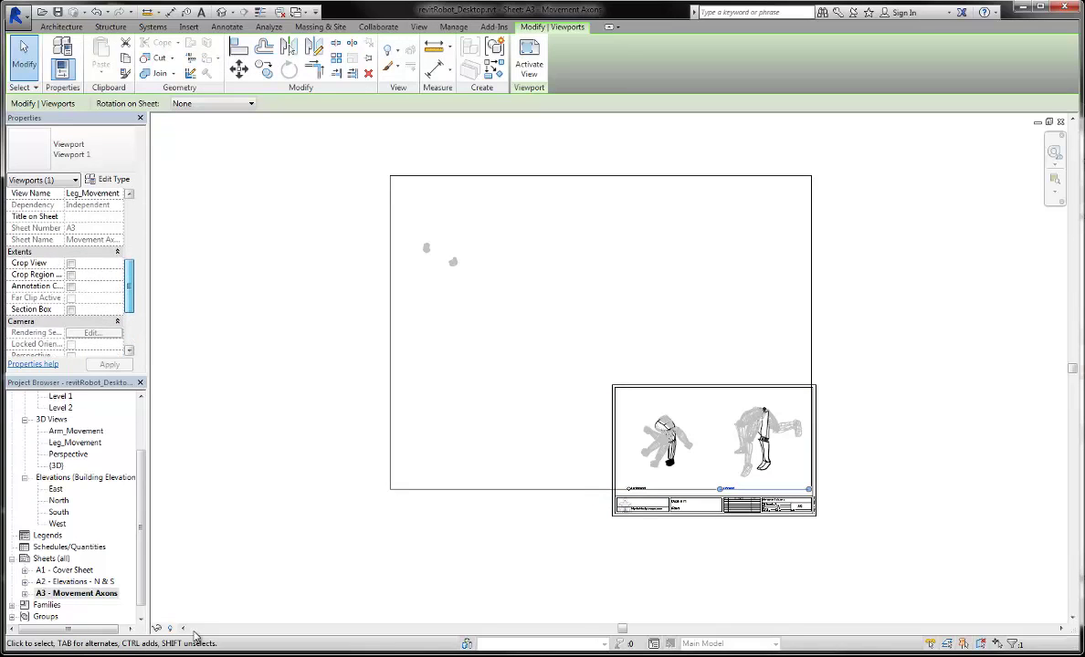
pyautogui.click(72, 263)
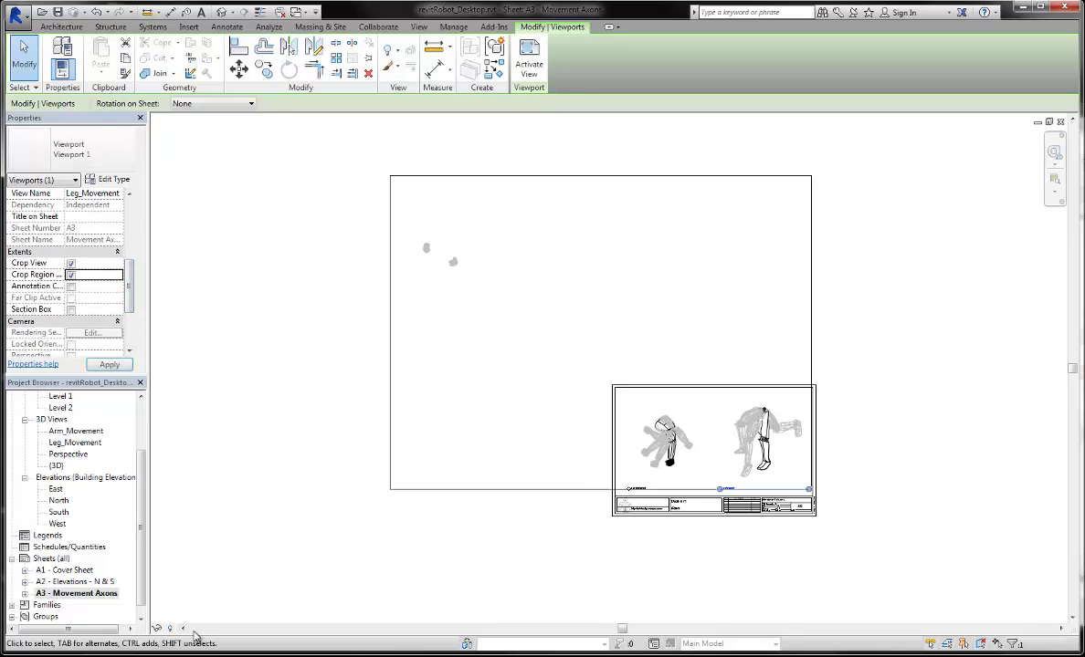
pyautogui.click(71, 275)
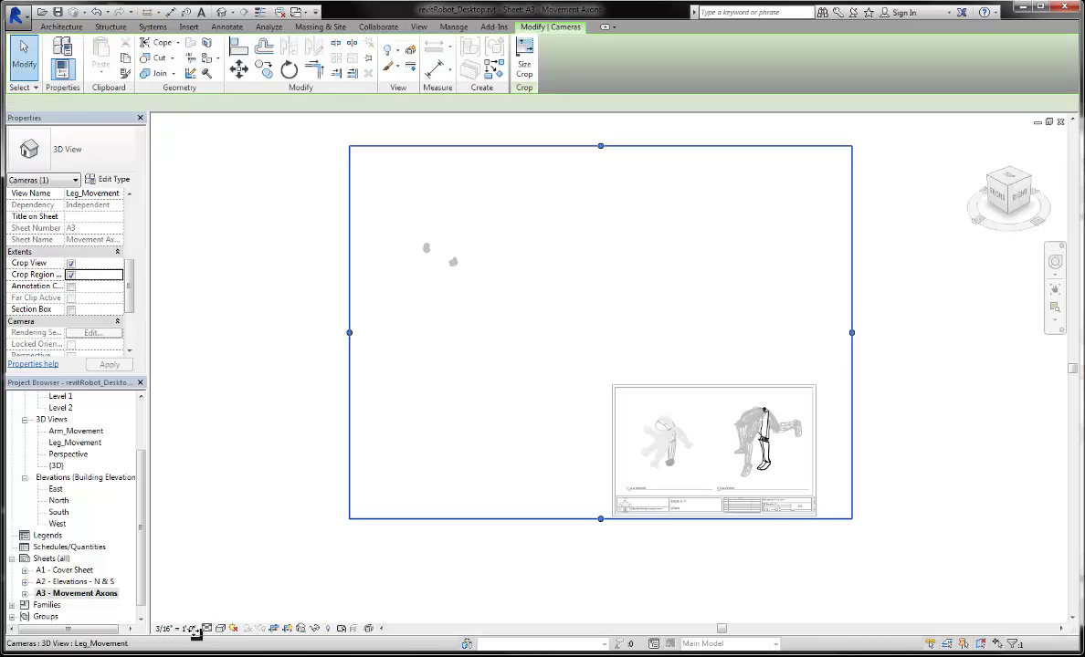
# Pull the crop's left and top edges in to the sheet, then leave the viewport.
pyautogui.moveTo(349, 332); pyautogui.dragTo(711, 332)
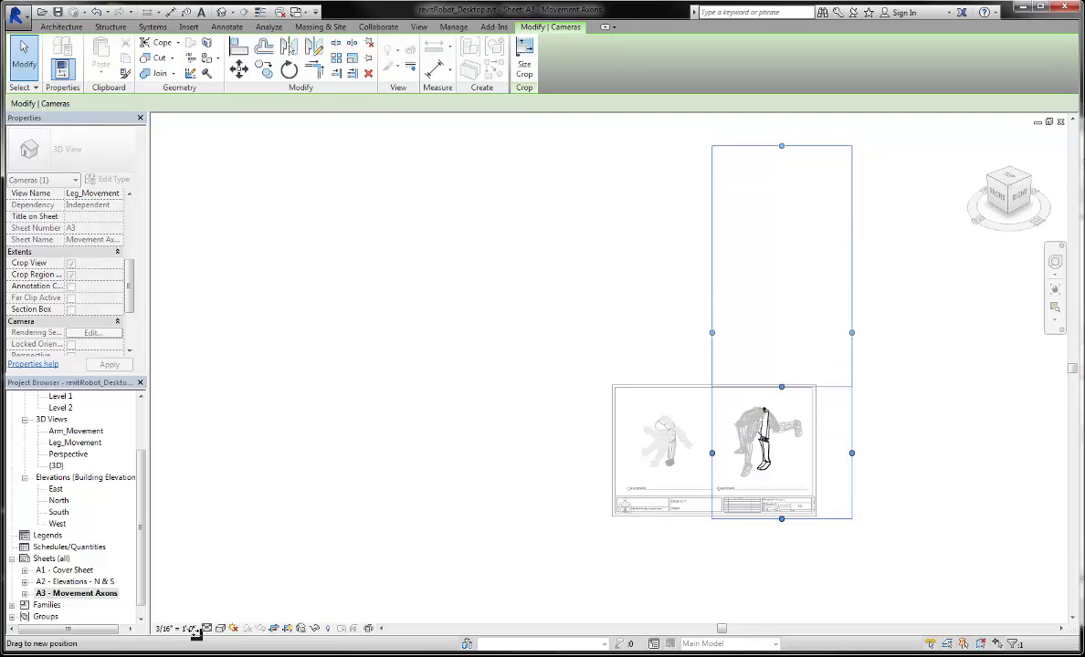
pyautogui.moveTo(780, 145); pyautogui.dragTo(781, 387)
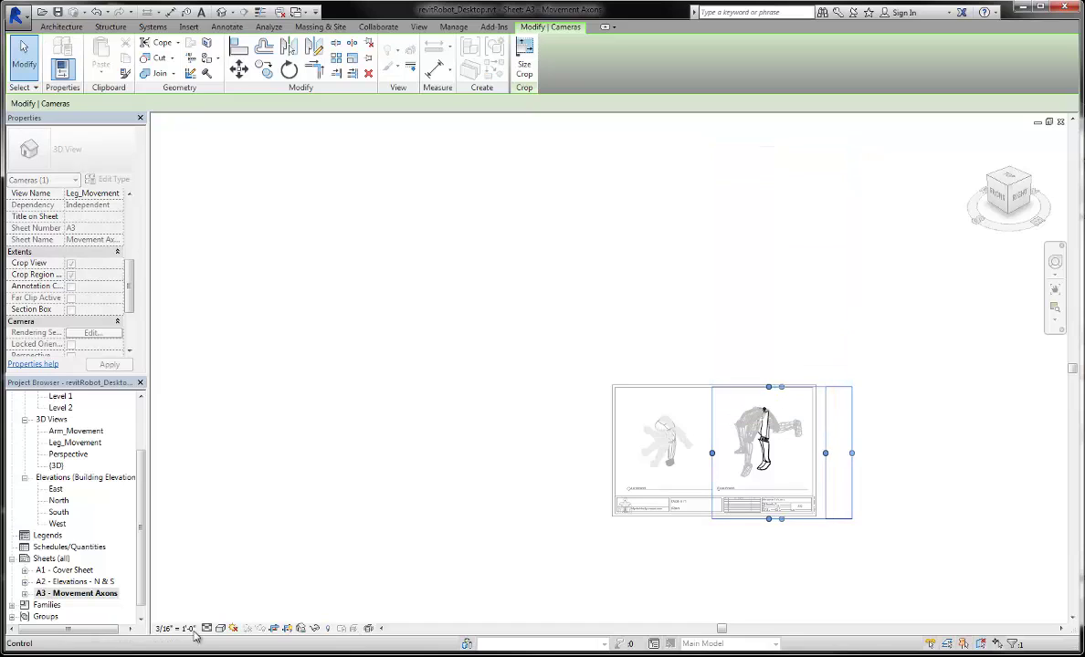
pyautogui.doubleClick(193, 636)
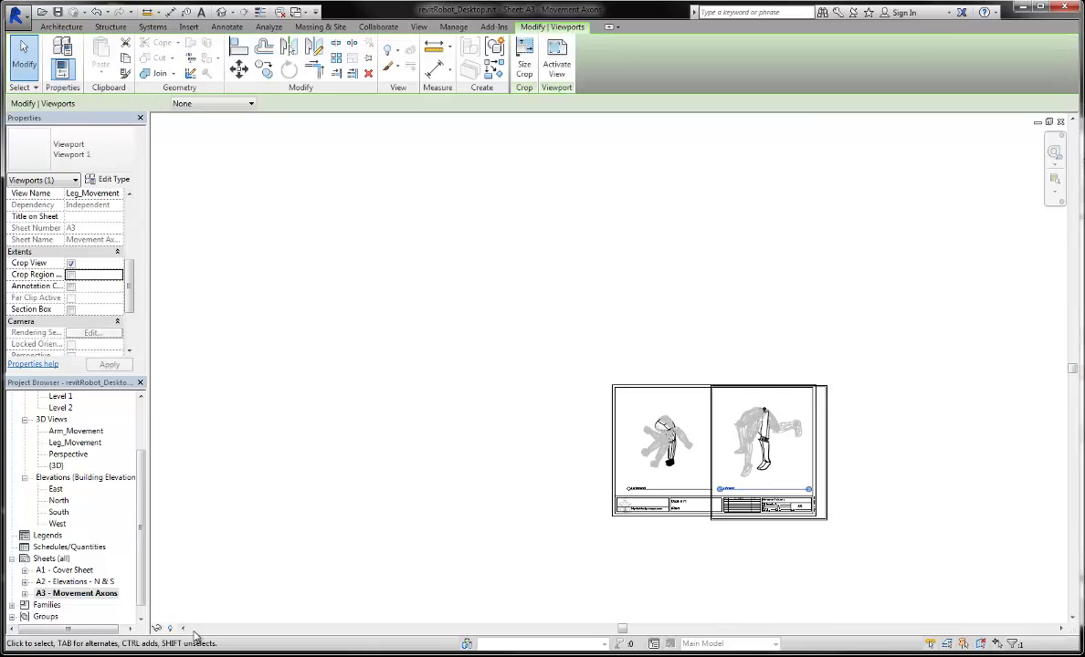
pyautogui.press('Escape')
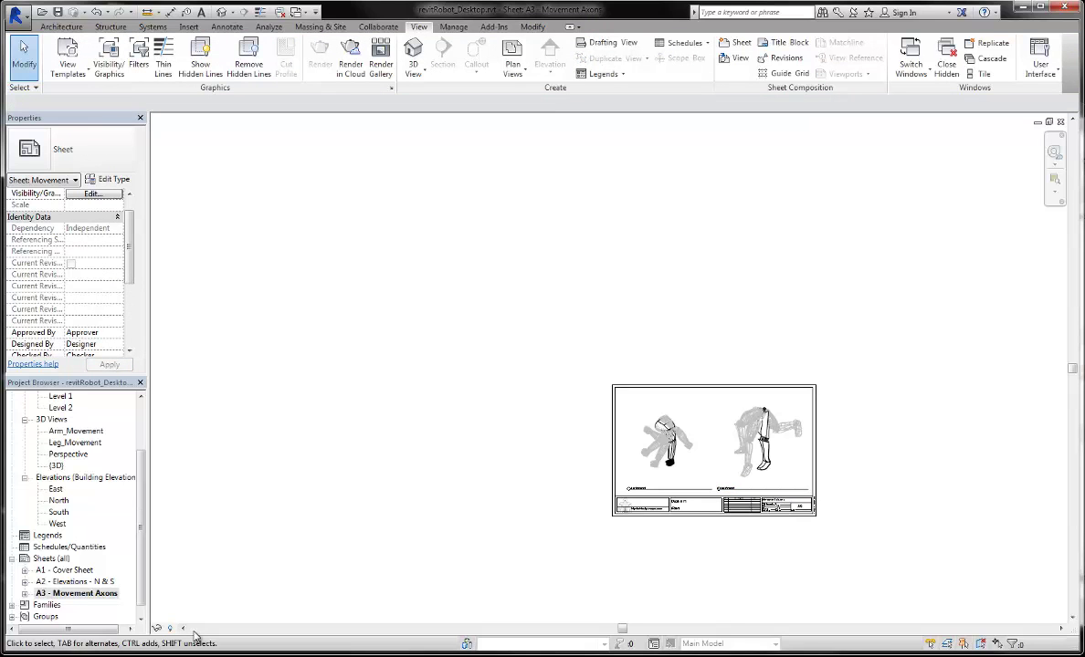
# Switch to sheet Elevations - N & S and fit the whole sheet in view.
pyautogui.hotkey('ctrl', 'Tab')
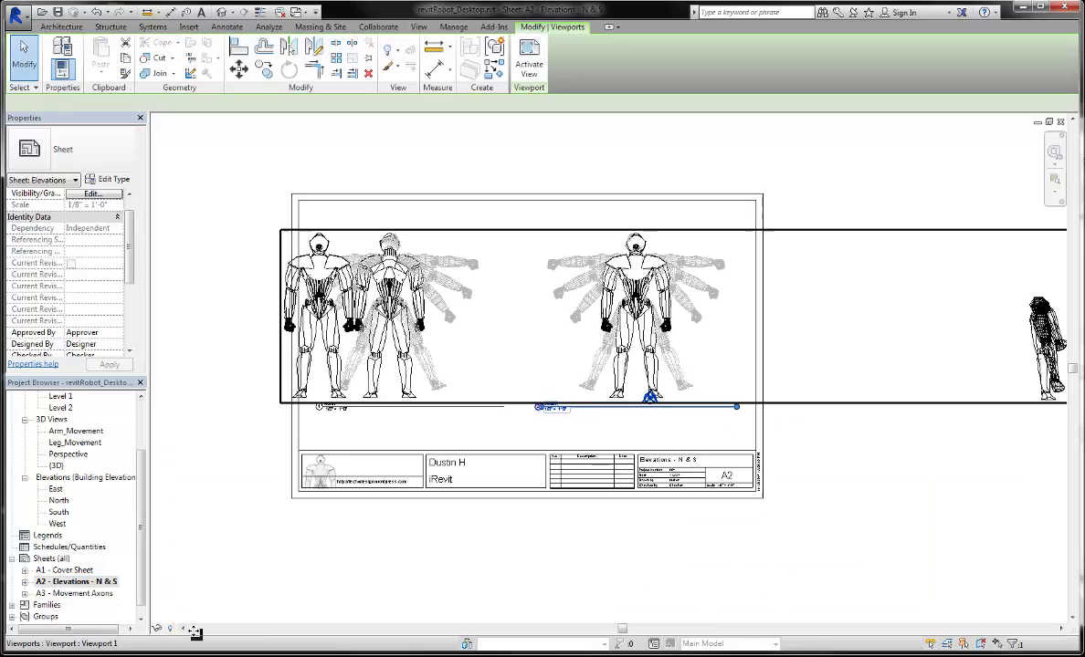
pyautogui.press('z')
pyautogui.press('f')
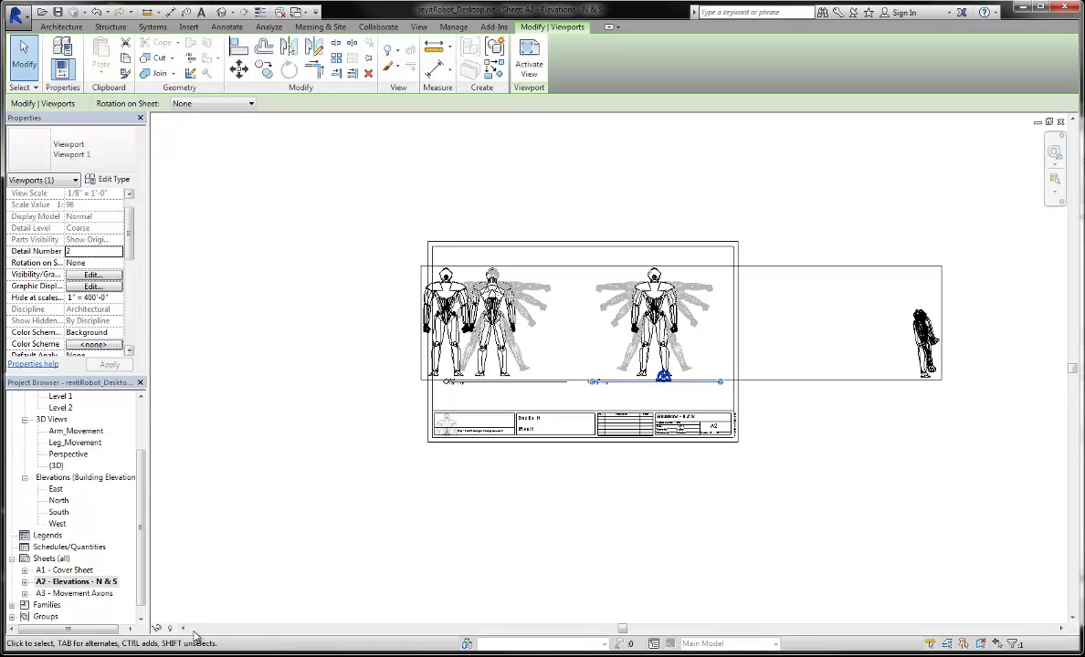
# Enable a visible crop on the South elevation and trim it to the right-hand robot.
pyautogui.click(70, 344)
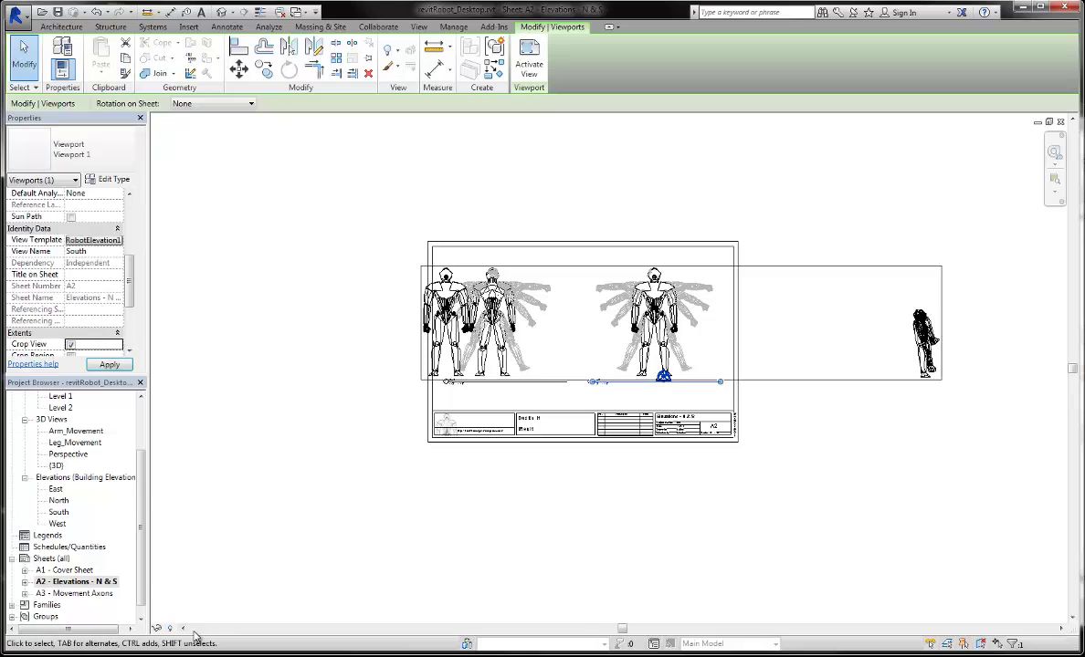
pyautogui.press('Tab')
pyautogui.press('space')
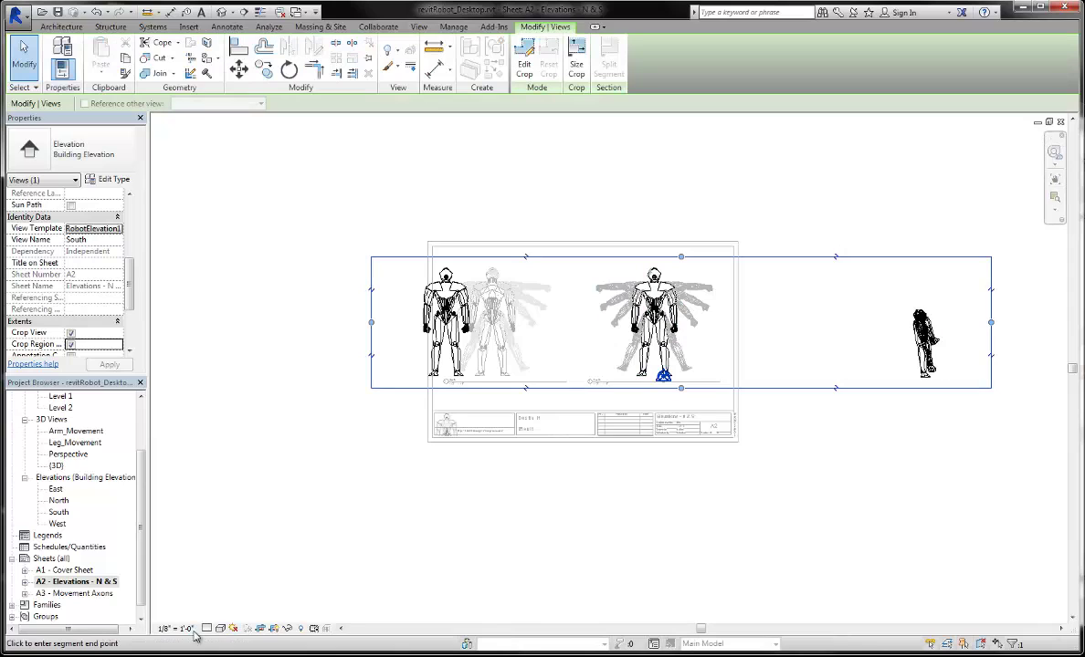
pyautogui.hotkey('ctrl', 'z')
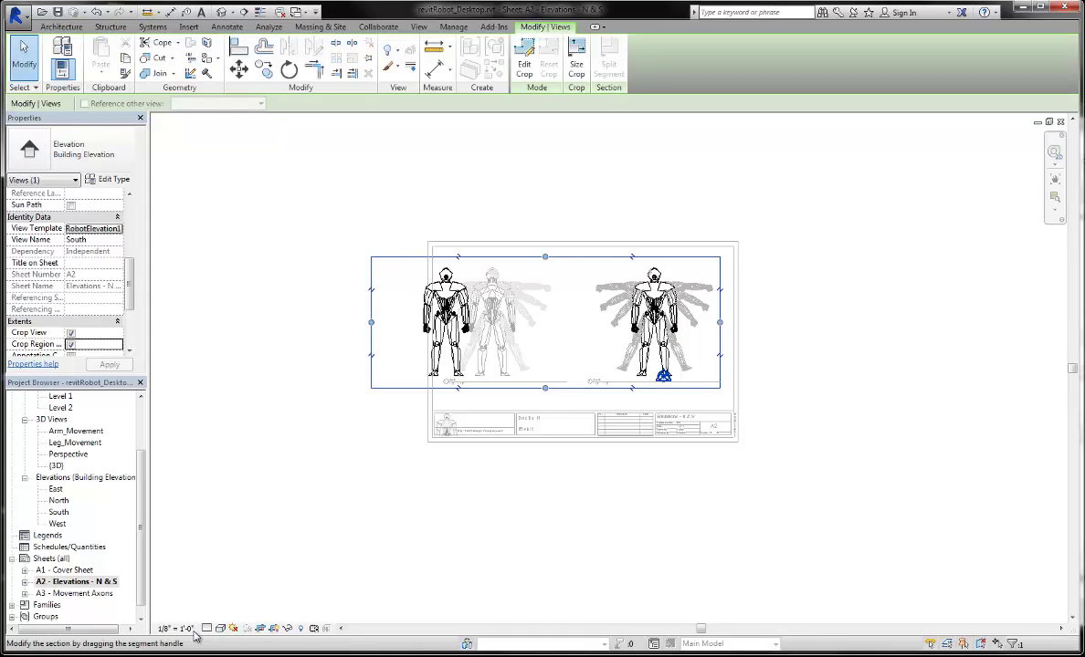
pyautogui.hotkey('ctrl', 'z')
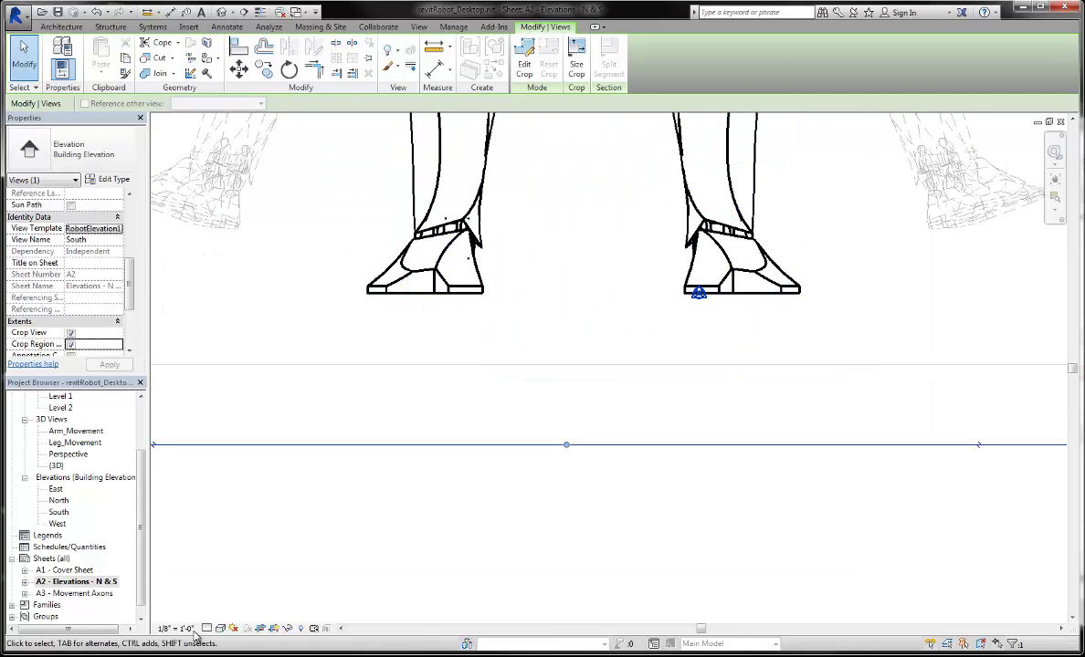
# Hide the stray elements at the South robot's feet in this view.
pyautogui.press('Escape')
pyautogui.moveTo(666, 261); pyautogui.dragTo(726, 306)
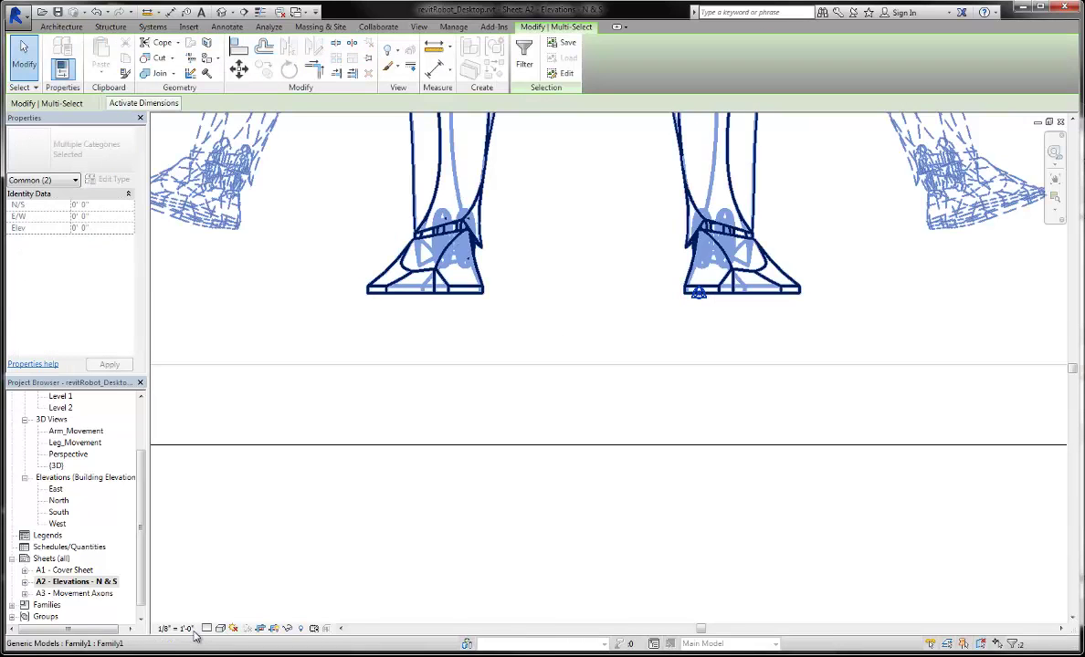
pyautogui.rightClick(697, 294)
pyautogui.moveTo(741, 381)
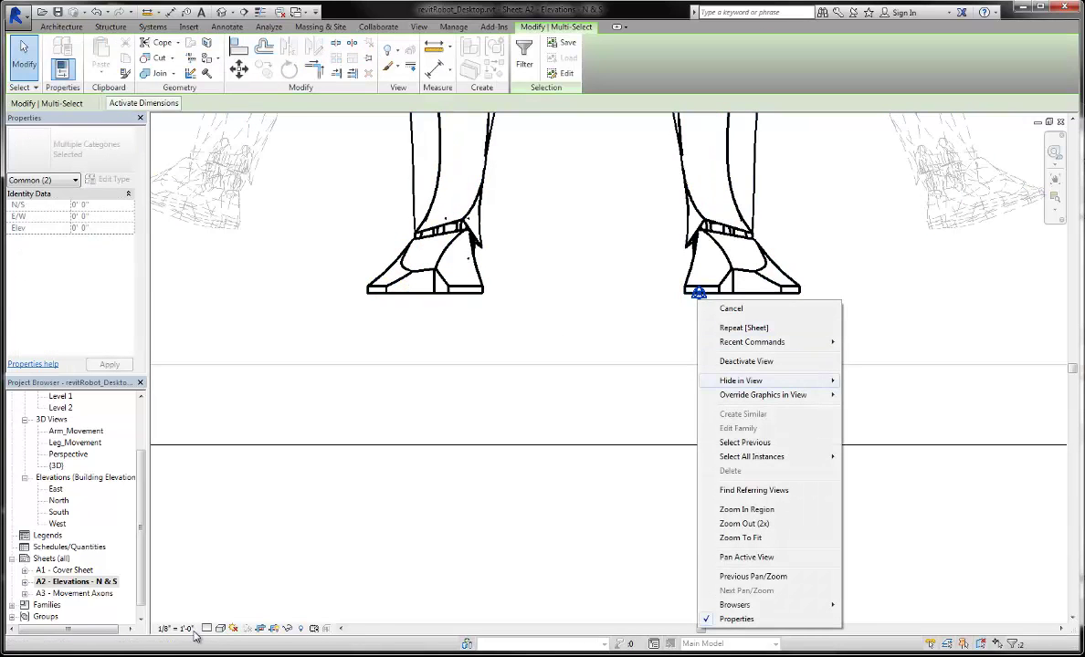
pyautogui.click(875, 381)
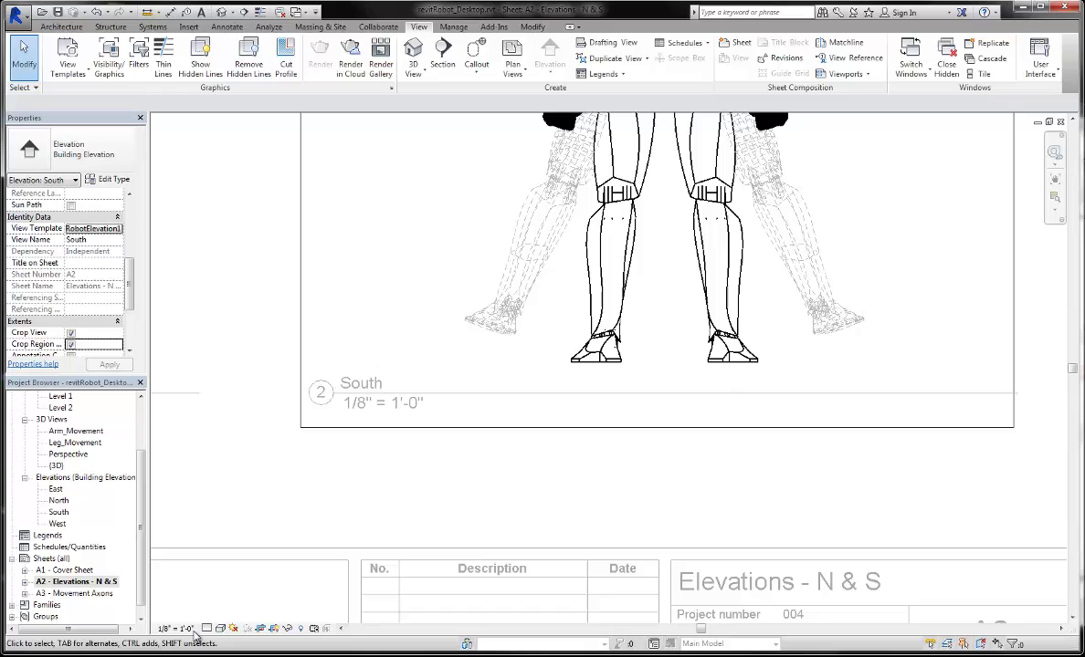
# Hide the South view's crop boundary, deactivate the viewport and recentre the sheet.
pyautogui.press('z')
pyautogui.press('f')
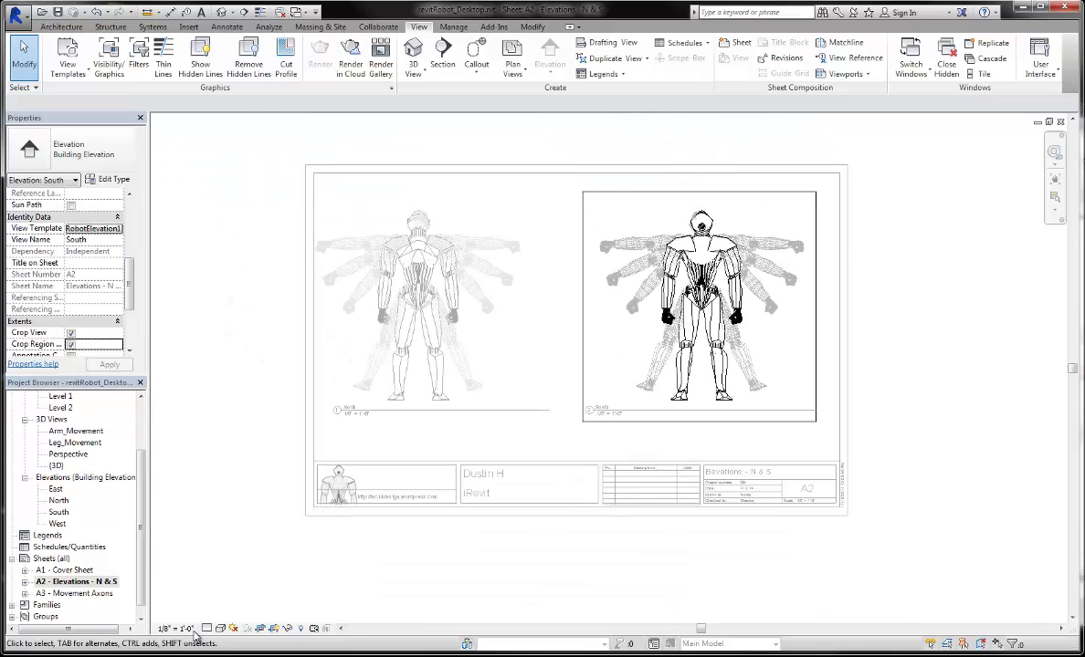
pyautogui.click(70, 344)
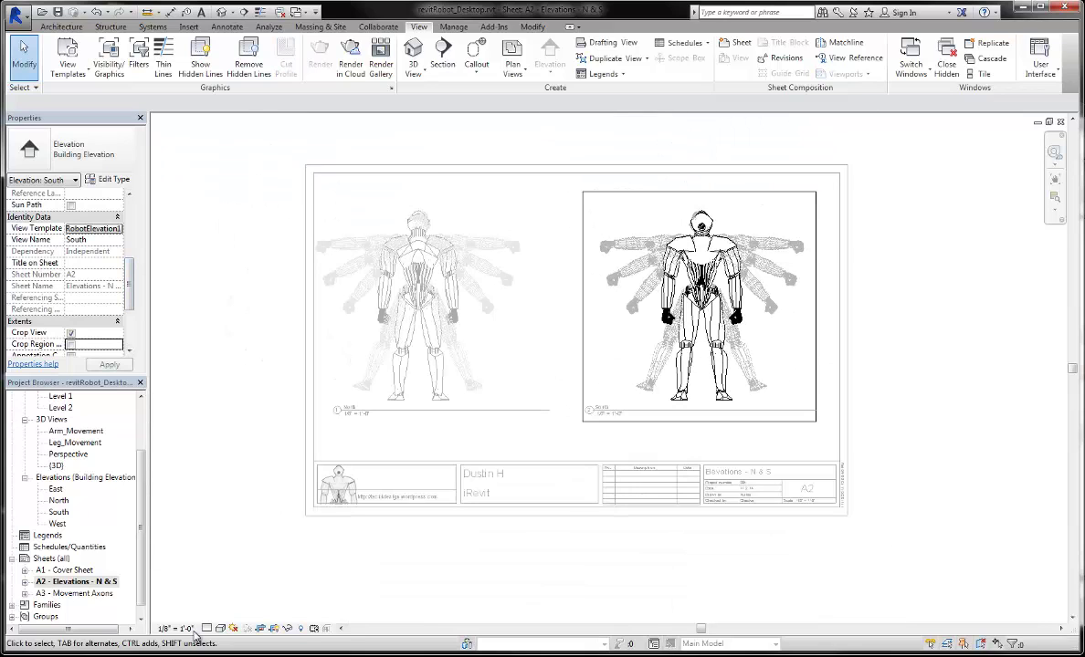
pyautogui.doubleClick(194, 631)
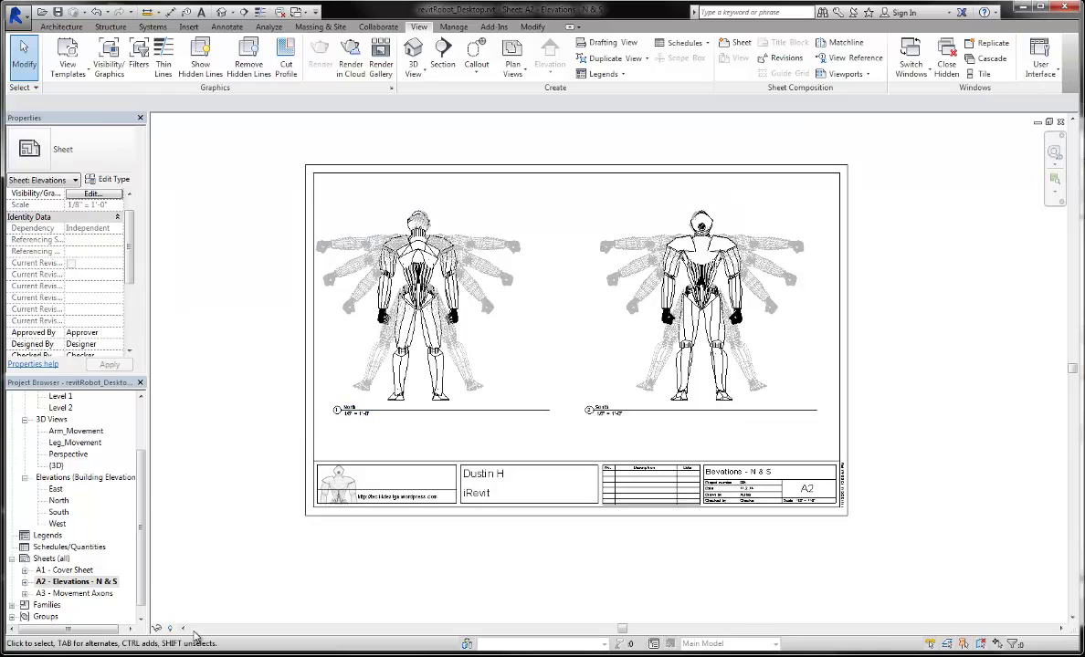
pyautogui.scroll(-2, 195, 631)
pyautogui.moveTo(195, 636); pyautogui.dragTo(322, 595, button='middle')
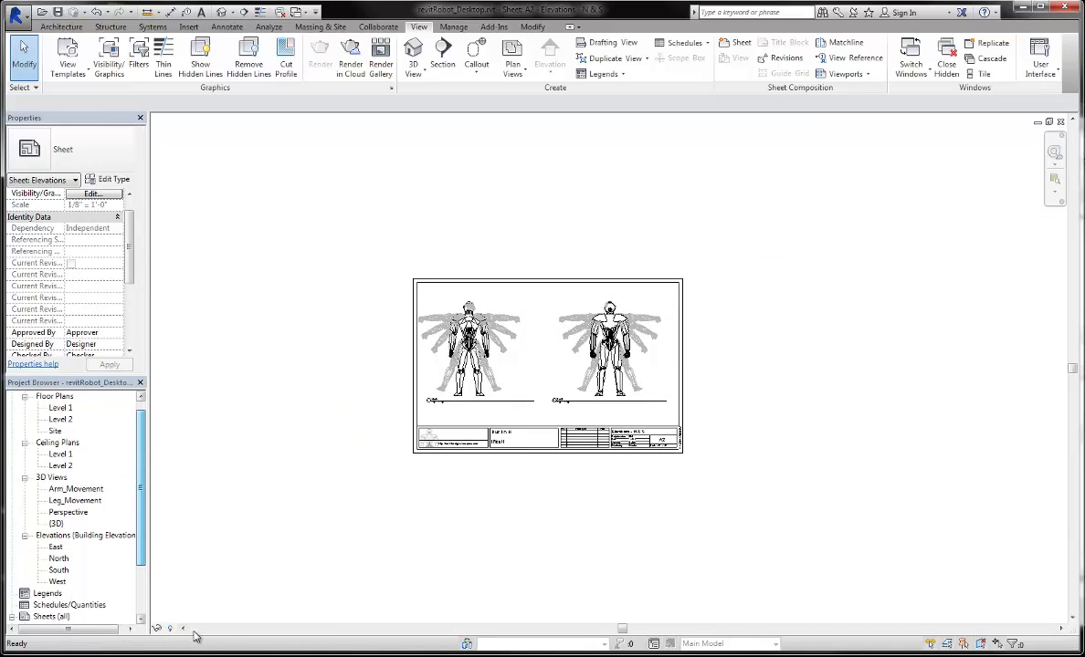
# Open the default {3D} view of the robot project.
pyautogui.press('Up')
pyautogui.press('Up')
pyautogui.press('Up')
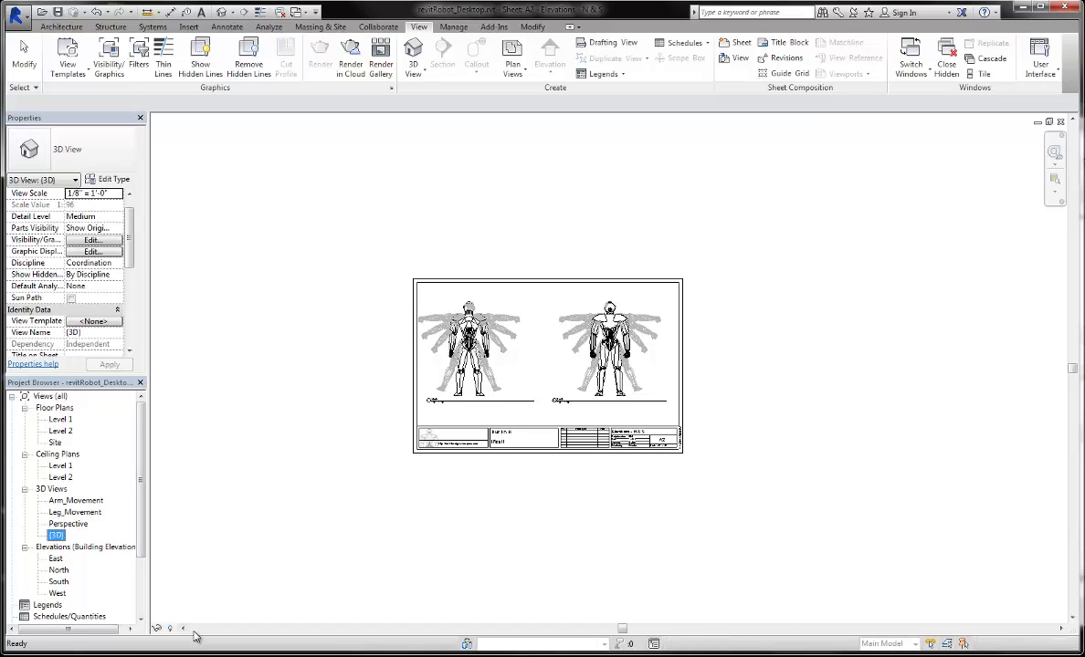
pyautogui.press('Return')
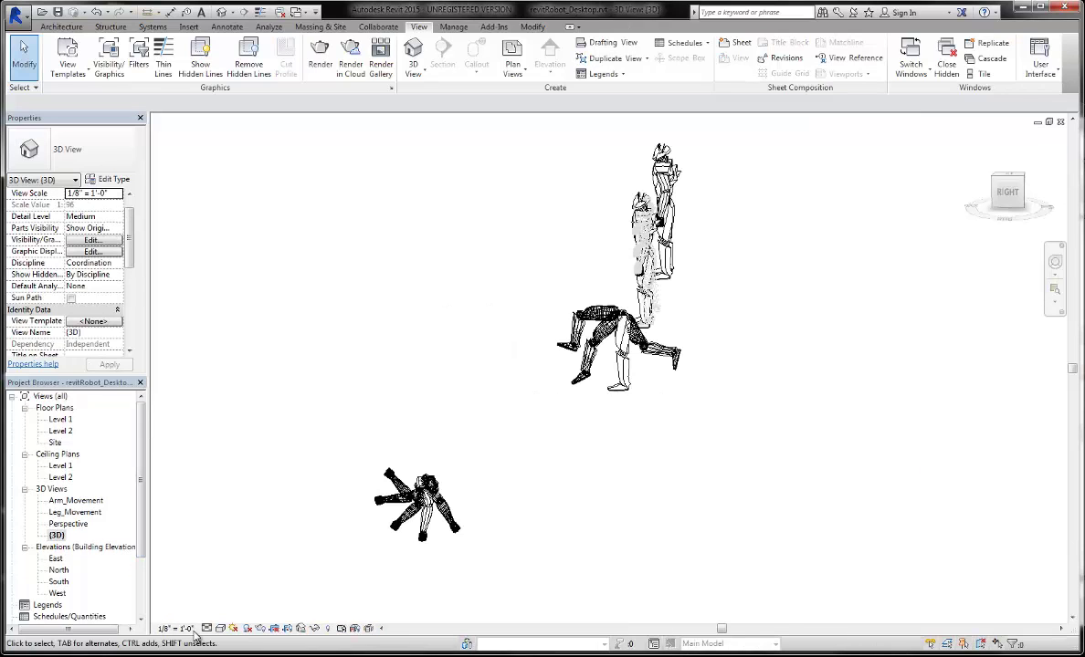
pyautogui.keyDown('shift'); pyautogui.moveTo(194, 636); pyautogui.dragTo(203, 642, button='middle'); pyautogui.keyUp('shift')
# Hide the three extra blue robot copies in the 3D view.
pyautogui.moveTo(762, 374); pyautogui.dragTo(423, 500)
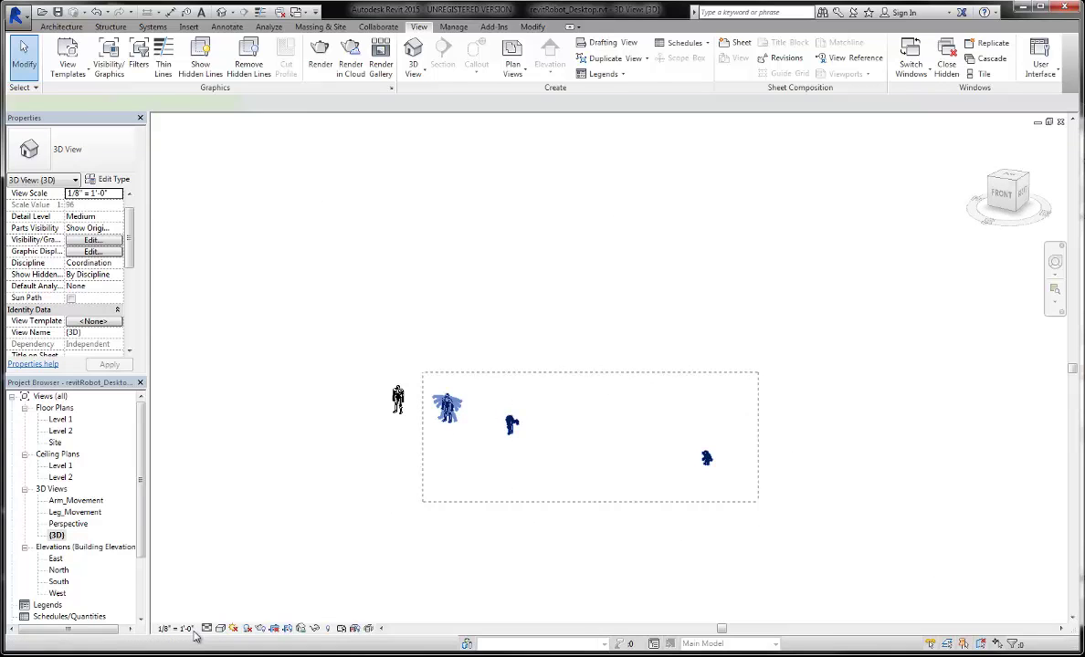
pyautogui.hotkey('shift', 'F10')
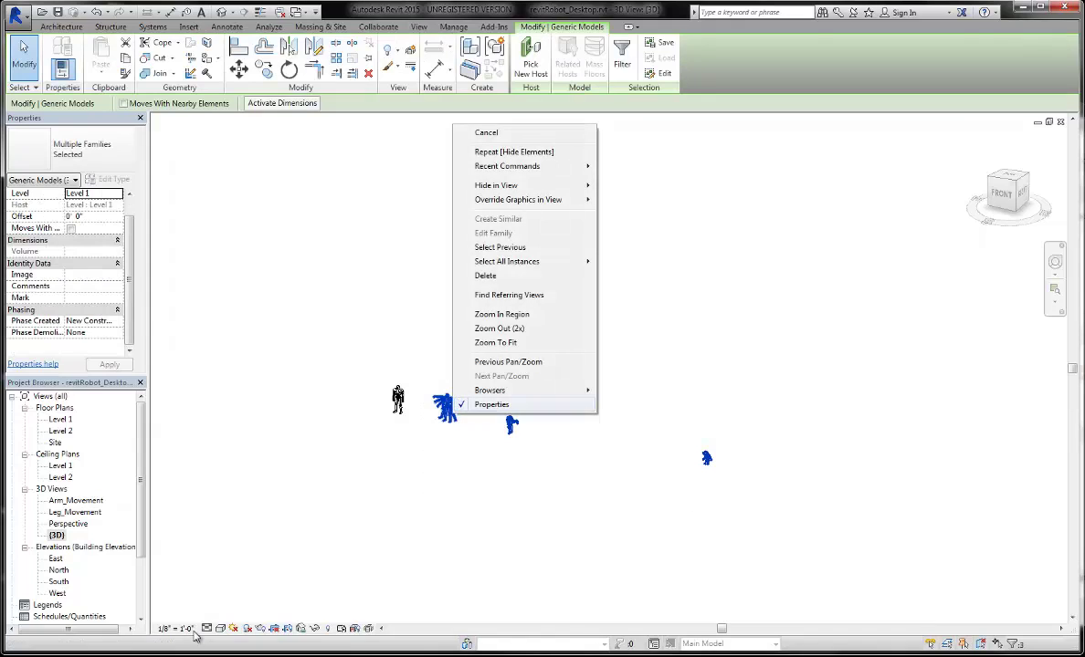
pyautogui.press('Up')
pyautogui.press('Right')
pyautogui.press('Return')
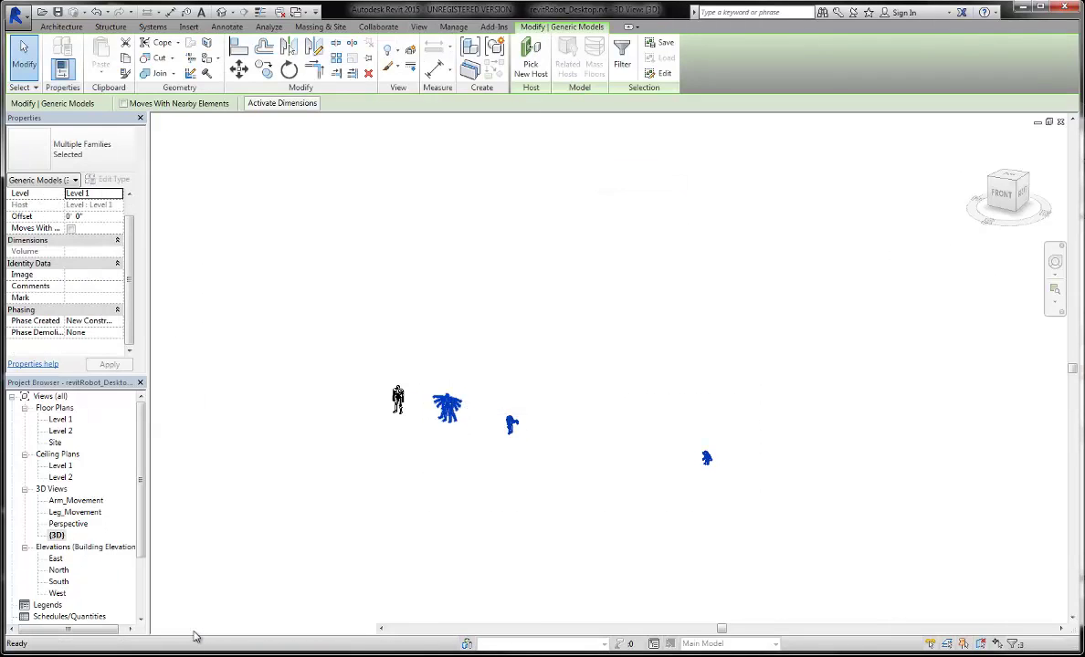
# Zoom in on the remaining robot and orbit it to a turned angle.
pyautogui.scroll(5, 393, 398)
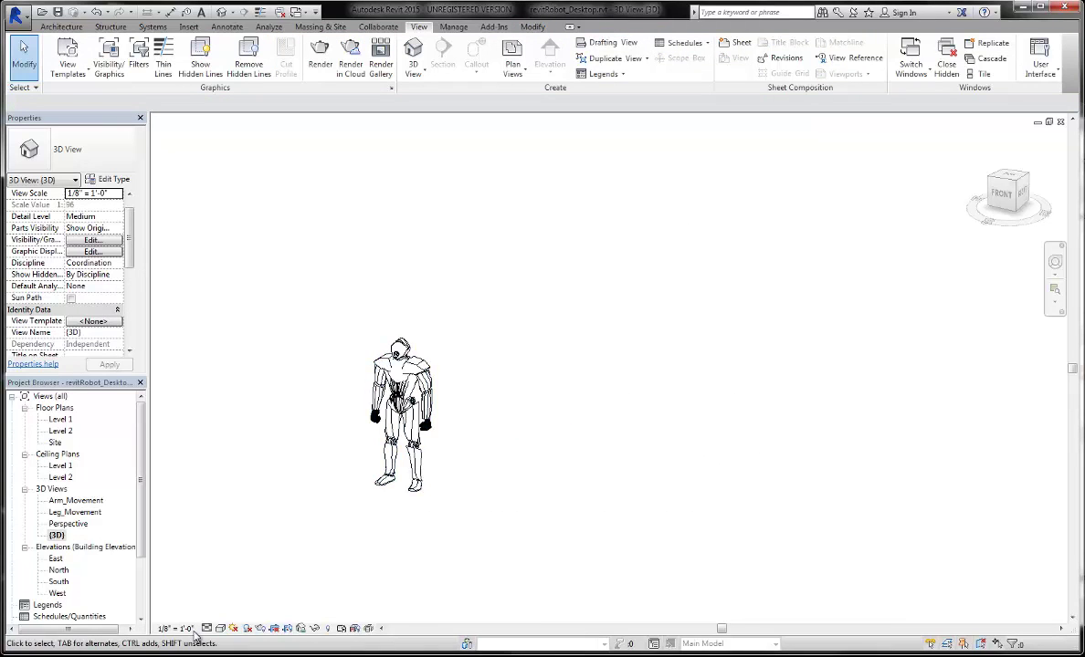
pyautogui.scroll(5, 393, 398)
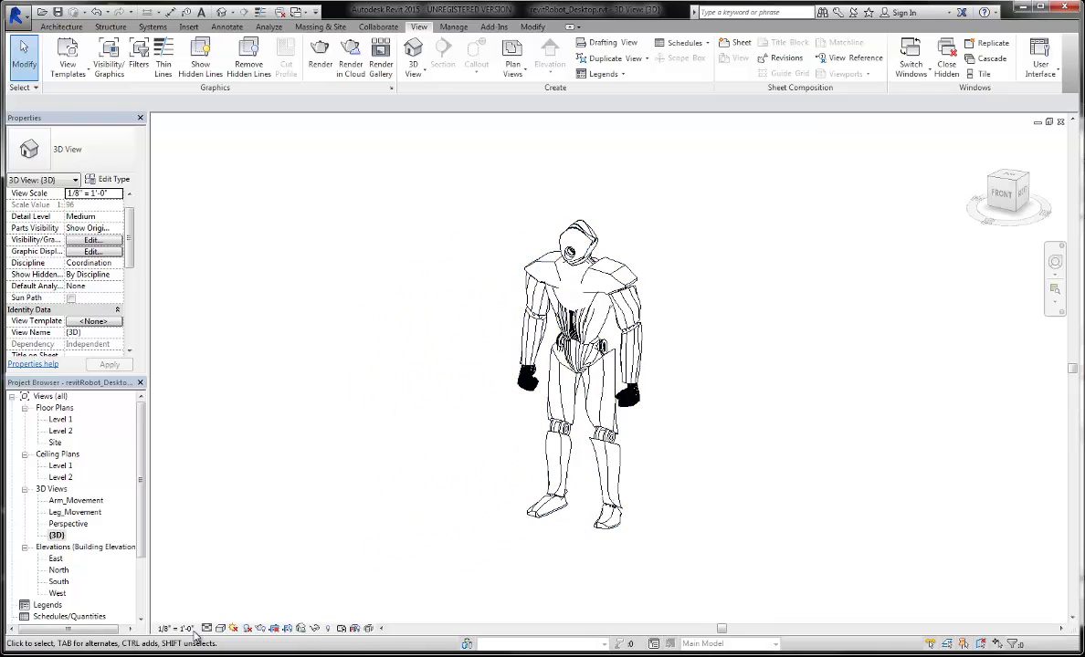
pyautogui.moveTo(194, 636)
pyautogui.keyDown('shift'); pyautogui.mouseDown(button='middle')
pyautogui.moveTo(204, 640)
pyautogui.moveTo(194, 637)
pyautogui.mouseUp(button='middle'); pyautogui.keyUp('shift')
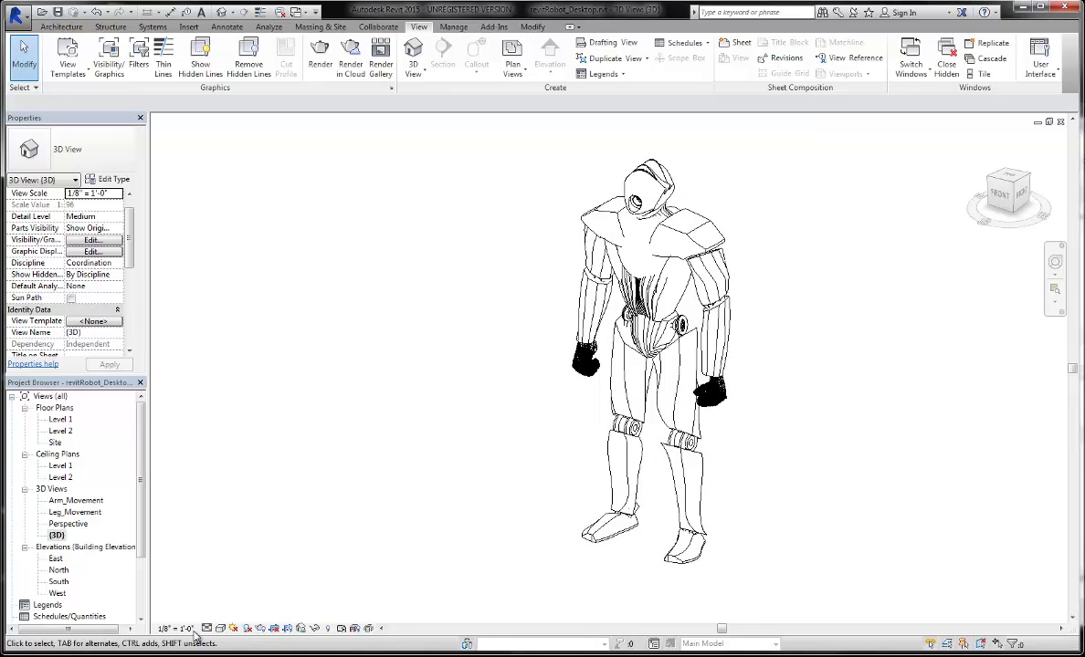
# Duplicate the {3D} view and name the copy Axon 1.
pyautogui.hotkey('shift', 'F10')
pyautogui.press('Down')
pyautogui.press('Down')
pyautogui.press('Down')
pyautogui.press('Right')
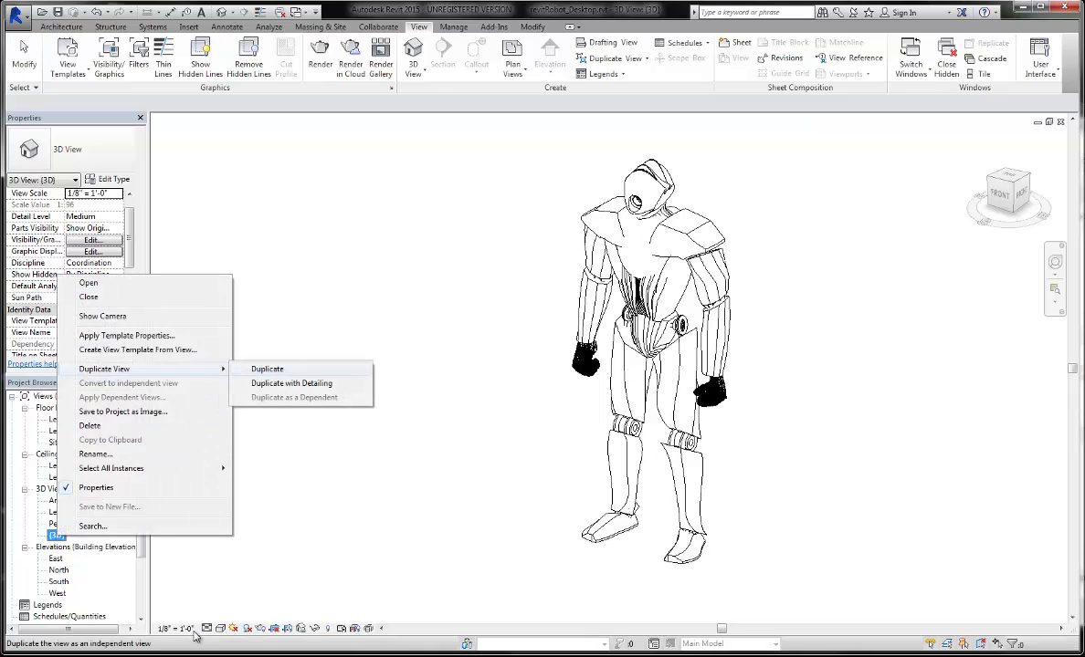
pyautogui.press('Return')
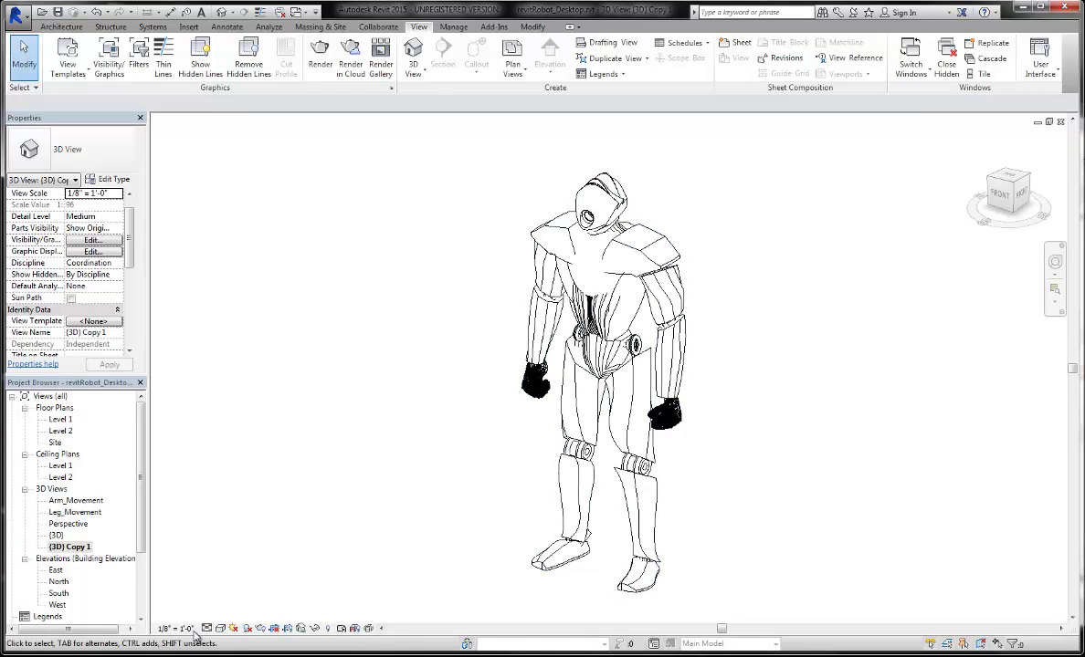
pyautogui.hotkey('shift', 'F10')
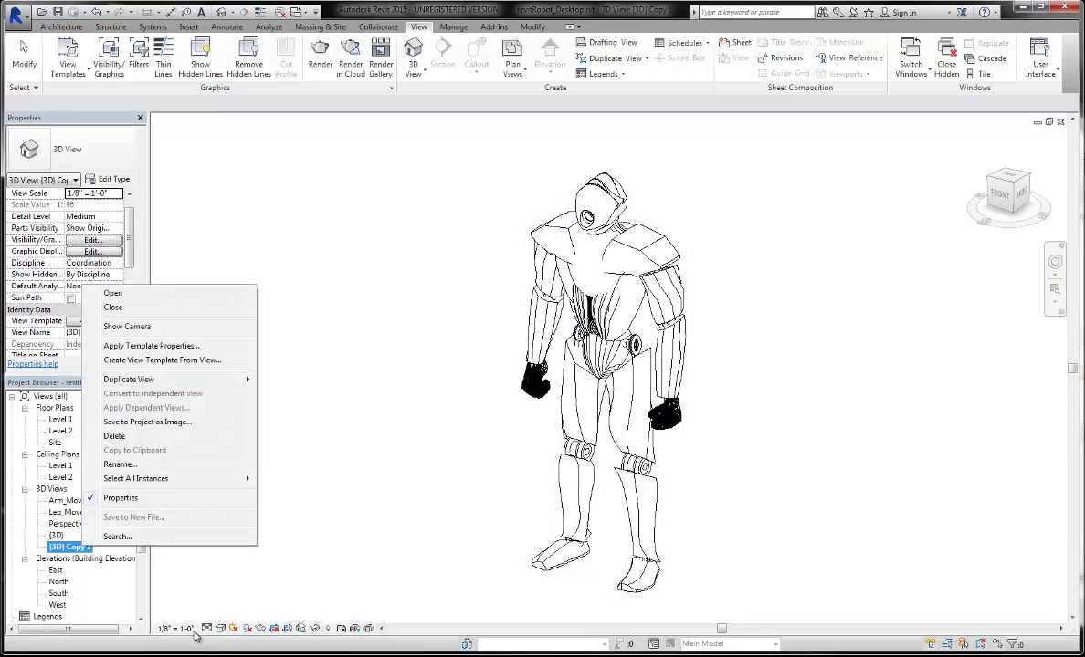
pyautogui.press('Down')
pyautogui.press('Down')
pyautogui.press('Down')
pyautogui.press('Down')
pyautogui.press('Down')
pyautogui.press('Down')
pyautogui.press('Return')
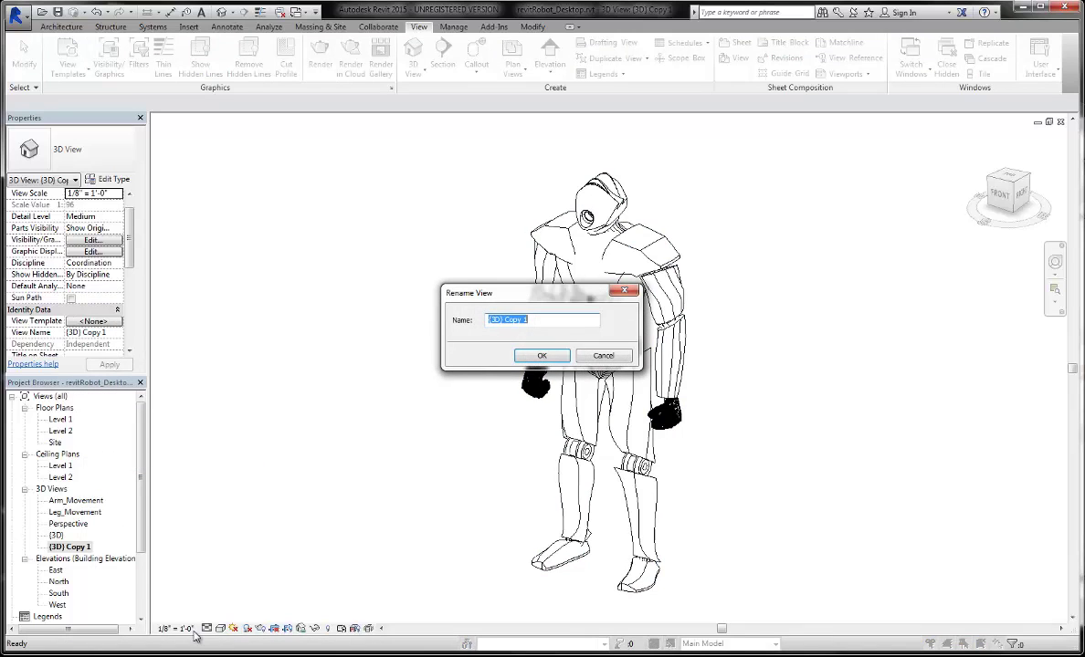
pyautogui.write('Axon')
pyautogui.press('Return')
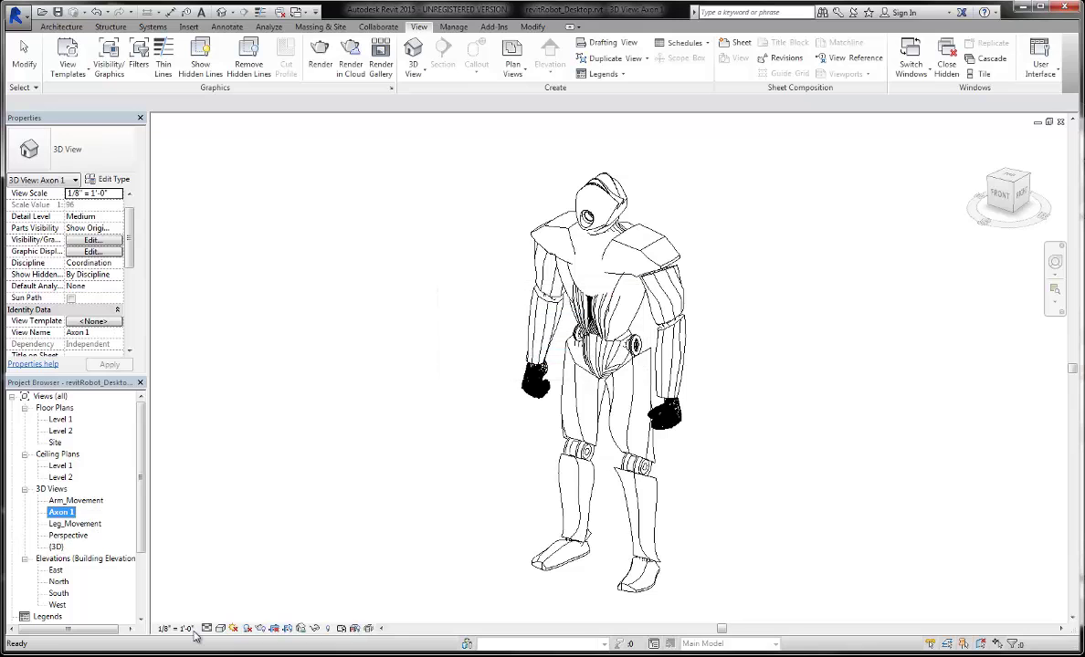
# Make a second duplicate of the {3D} view named Axon 2.
pyautogui.press('Down')
pyautogui.press('Down')
pyautogui.press('Down')
pyautogui.hotkey('shift', 'F10')
pyautogui.press('Up')
pyautogui.press('Up')
pyautogui.press('Up')
pyautogui.press('Up')
pyautogui.press('Up')
pyautogui.press('Up')
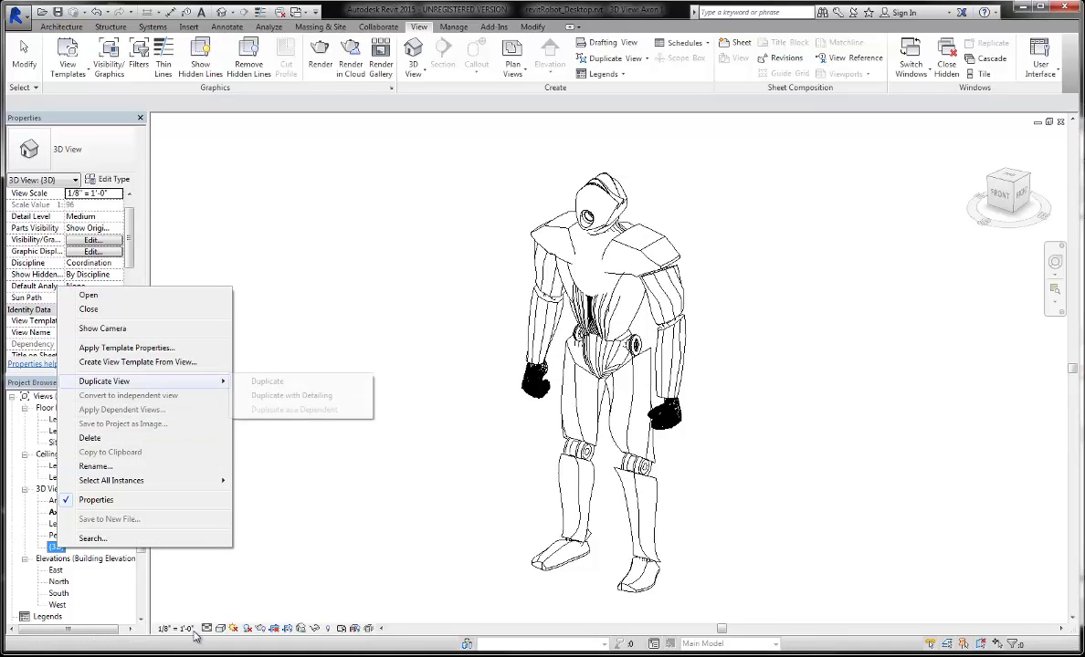
pyautogui.press('Right')
pyautogui.press('Return')
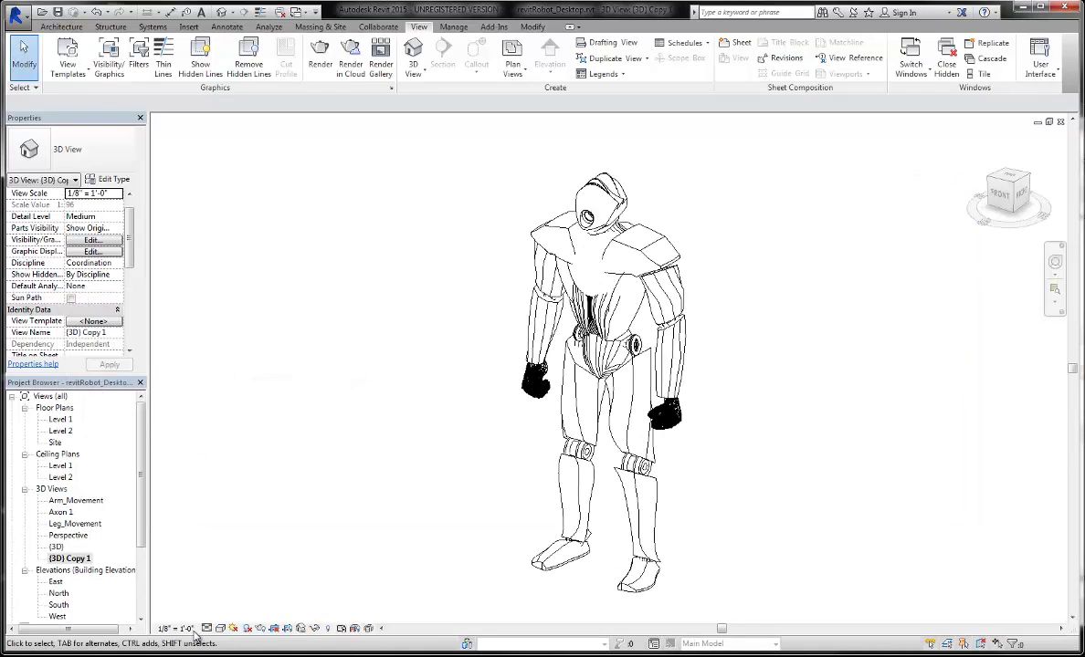
pyautogui.hotkey('shift', 'F10')
pyautogui.press('Up')
pyautogui.press('Up')
pyautogui.press('Up')
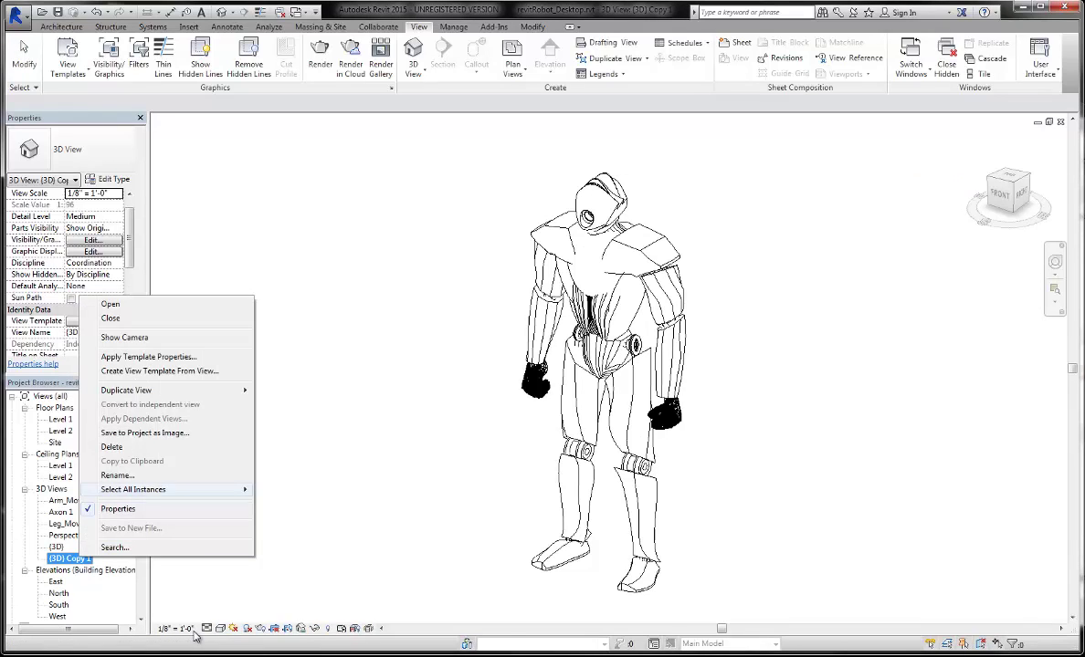
pyautogui.press('Up')
pyautogui.press('Return')
pyautogui.write('Axon 2')
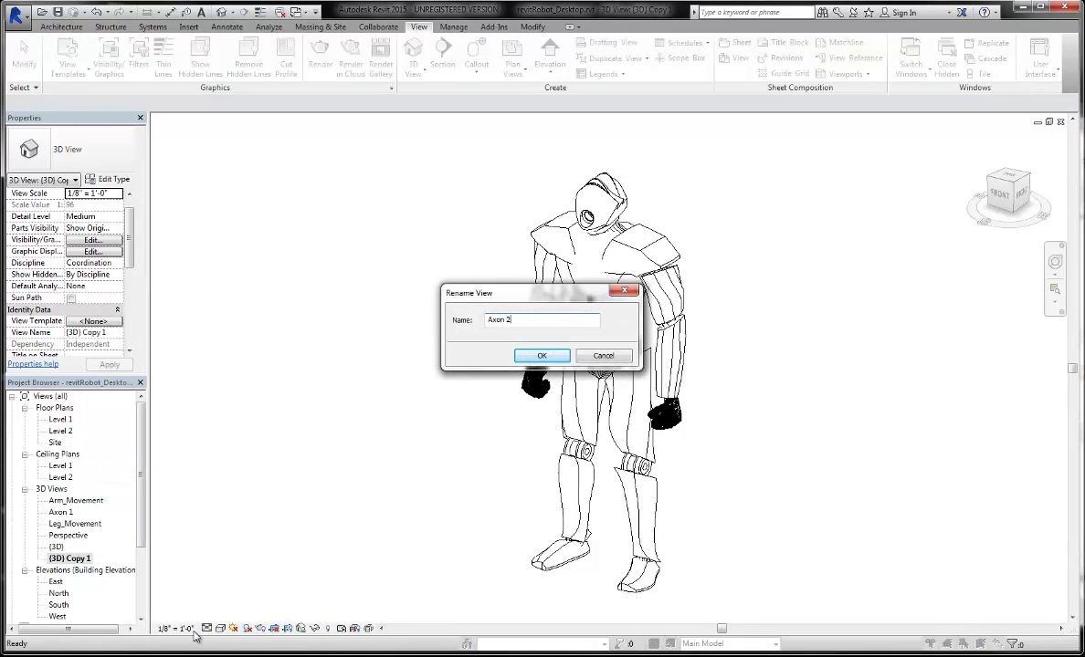
pyautogui.press('Return')
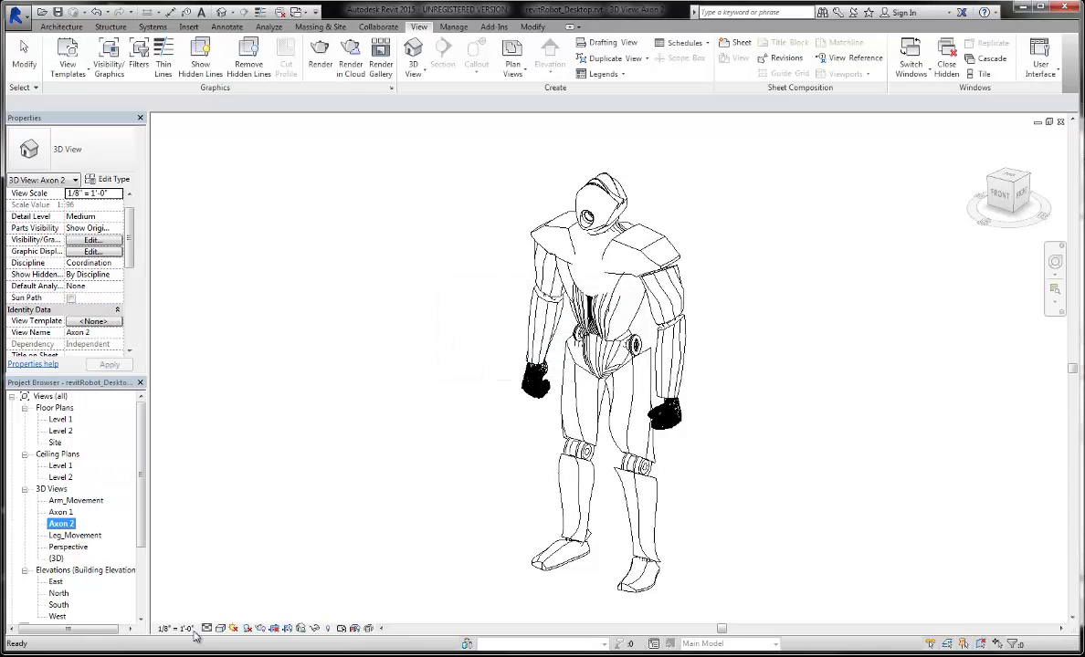
# Start renaming the original {3D} view.
pyautogui.press('Down')
pyautogui.press('Down')
pyautogui.press('Down')
pyautogui.hotkey('shift', 'F10')
pyautogui.press('Up')
pyautogui.press('Up')
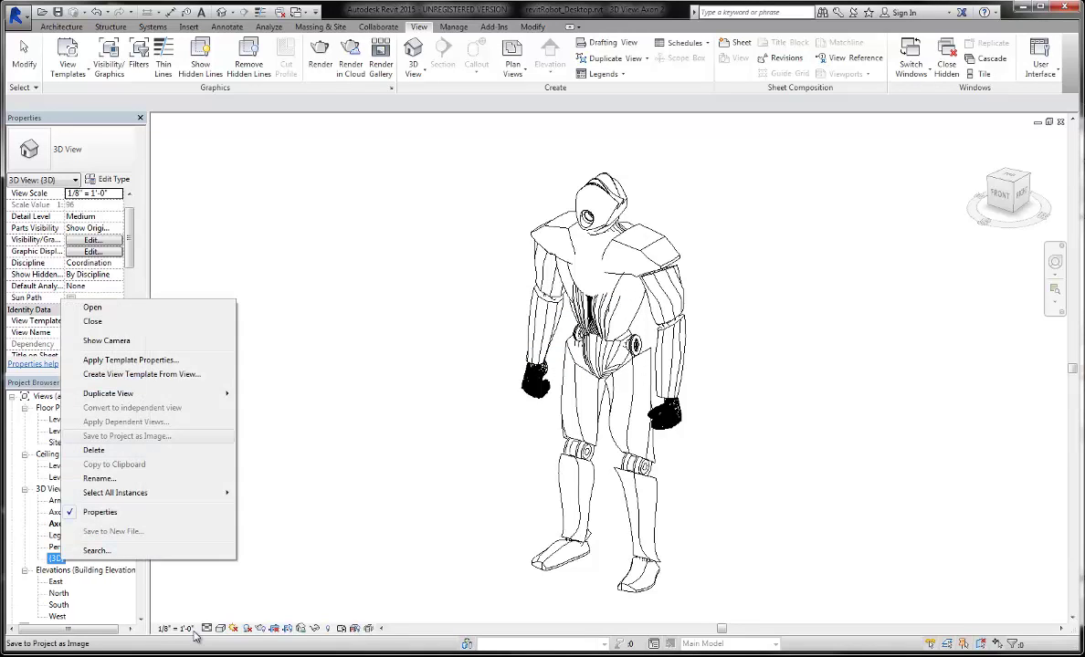
pyautogui.press('Up')
pyautogui.press('Up')
pyautogui.press('Up')
pyautogui.press('Return')
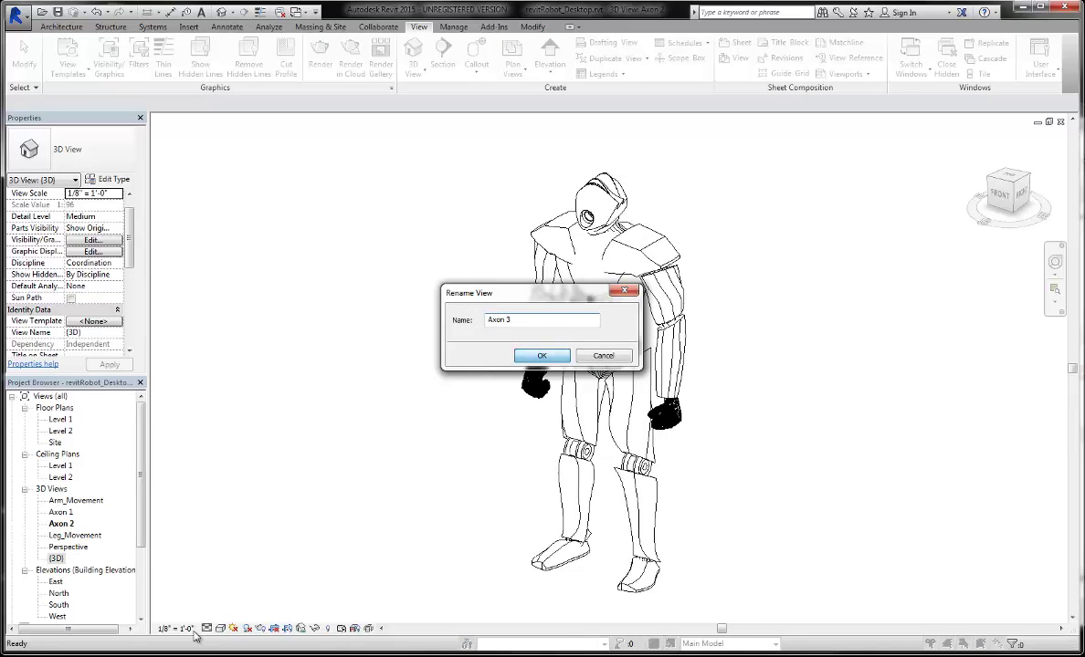
# Name the original view Axon 3 and make a plain duplicate of it.
pyautogui.press('Return')
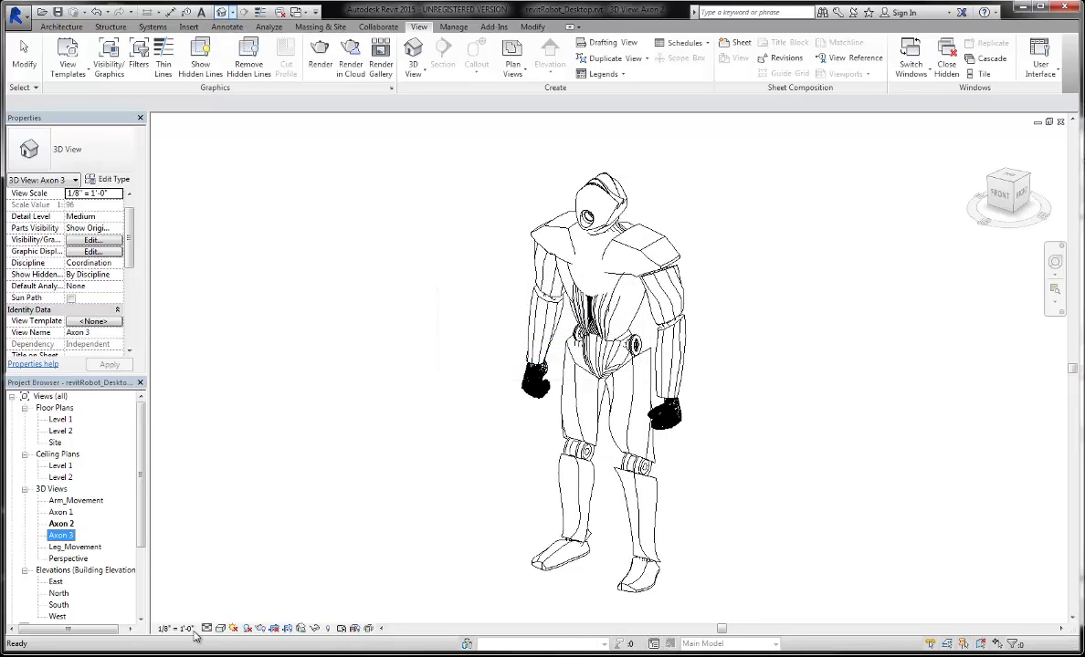
pyautogui.hotkey('shift', 'F10')
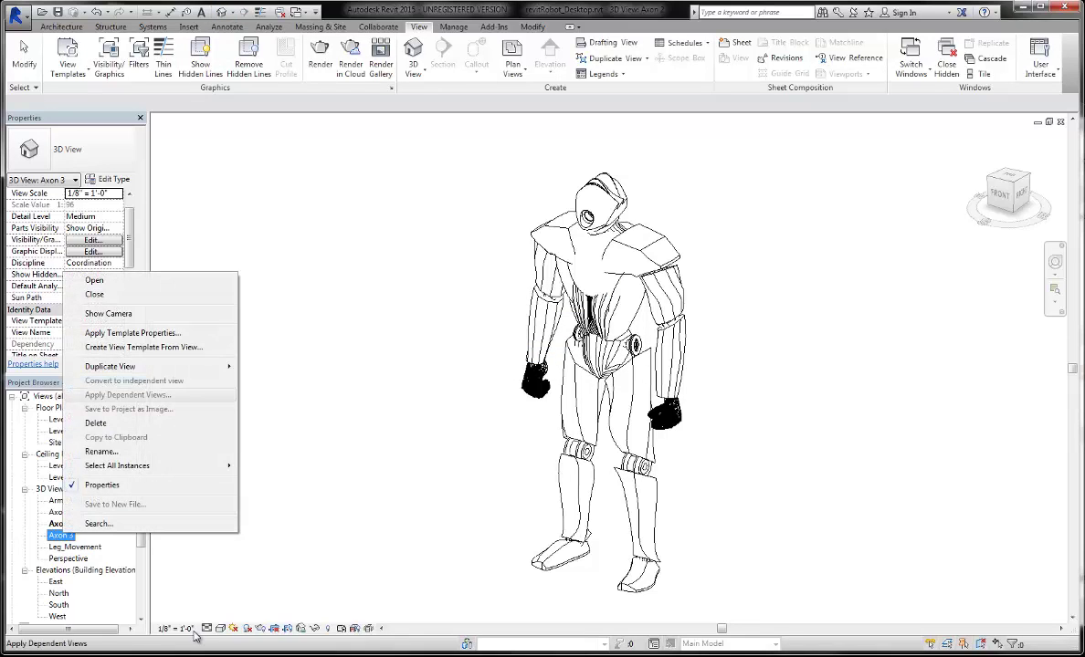
pyautogui.press('Right')
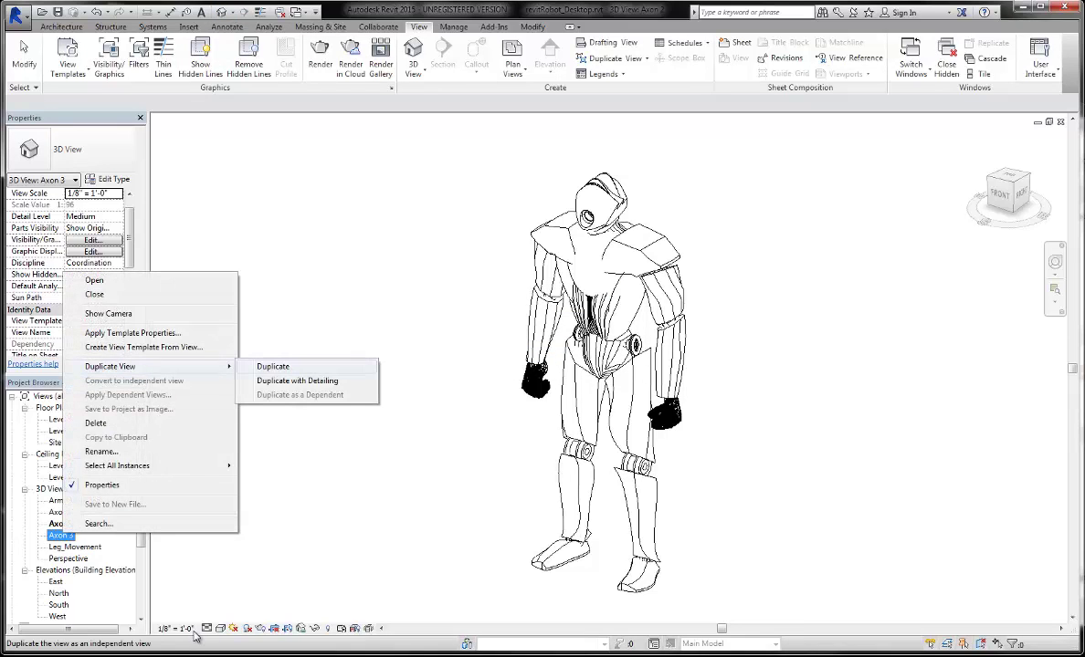
pyautogui.press('Return')
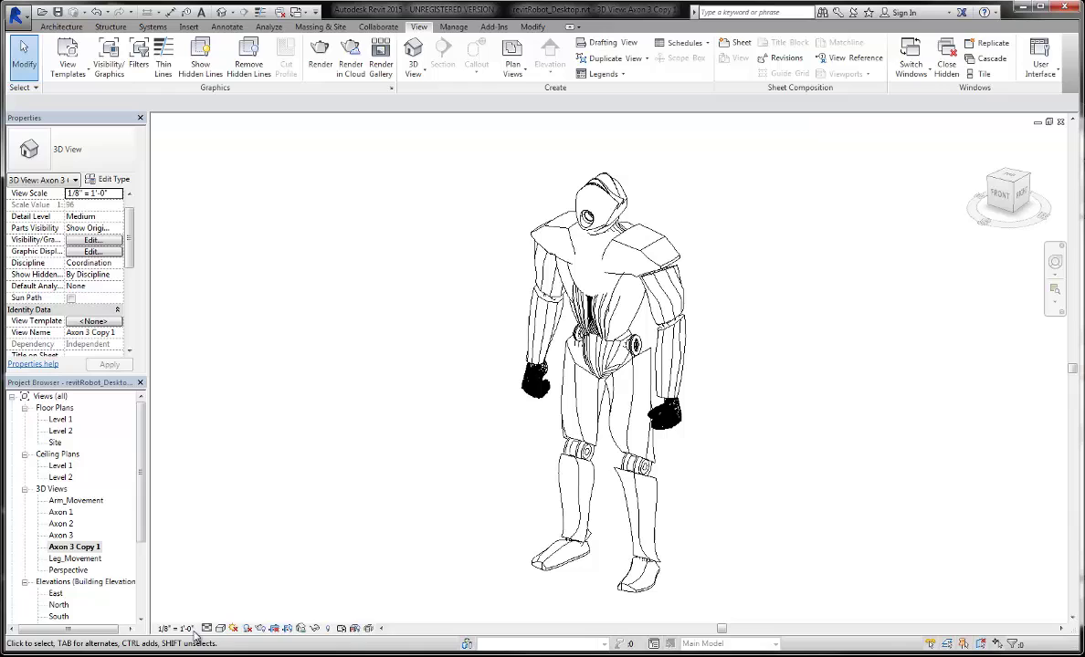
# Rename the Axon 3 copy to Axon 4.
pyautogui.hotkey('shift', 'F10')
pyautogui.press('Up')
pyautogui.press('Up')
pyautogui.press('Up')
pyautogui.press('Return')
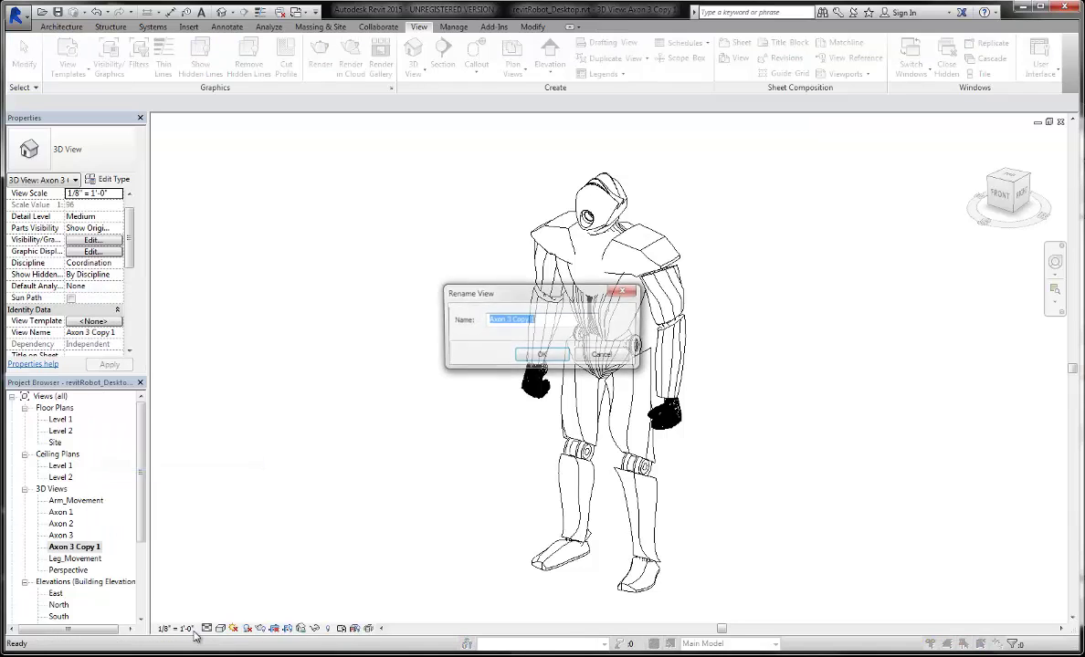
pyautogui.press('End')
pyautogui.hotkey('ctrl', 'shift', 'Left')
pyautogui.hotkey('ctrl', 'shift', 'Left')
pyautogui.hotkey('ctrl', 'shift', 'Left')
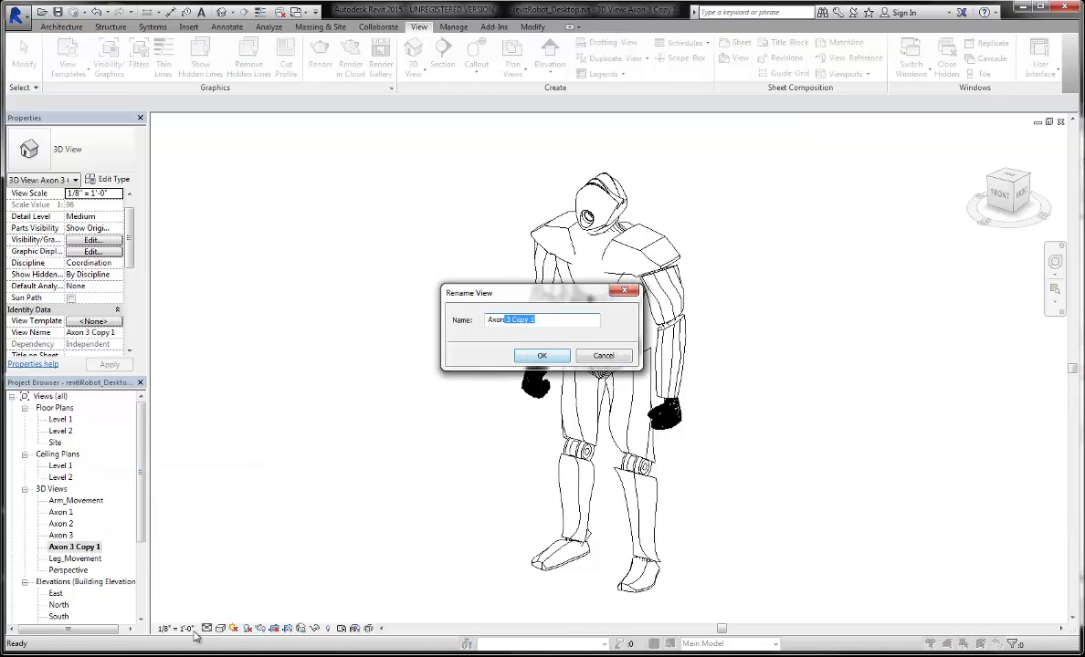
pyautogui.press('BackSpace')
pyautogui.press('Return')
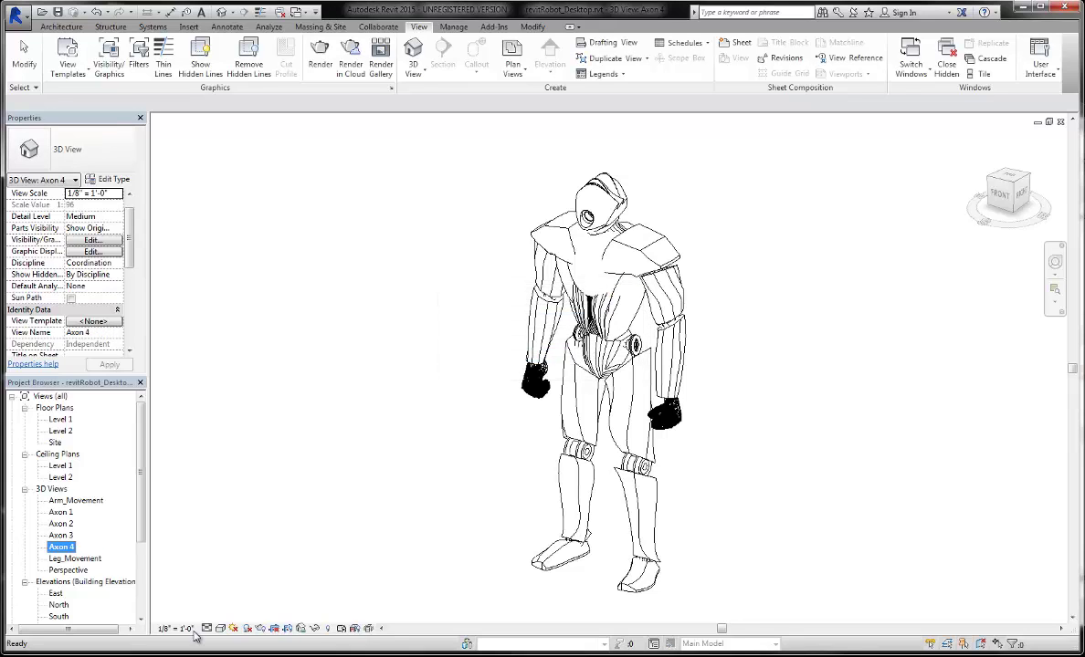
# Undo the Axon 4 rename, then select Axon 3 Copy 1 and show its options.
pyautogui.click(195, 637)
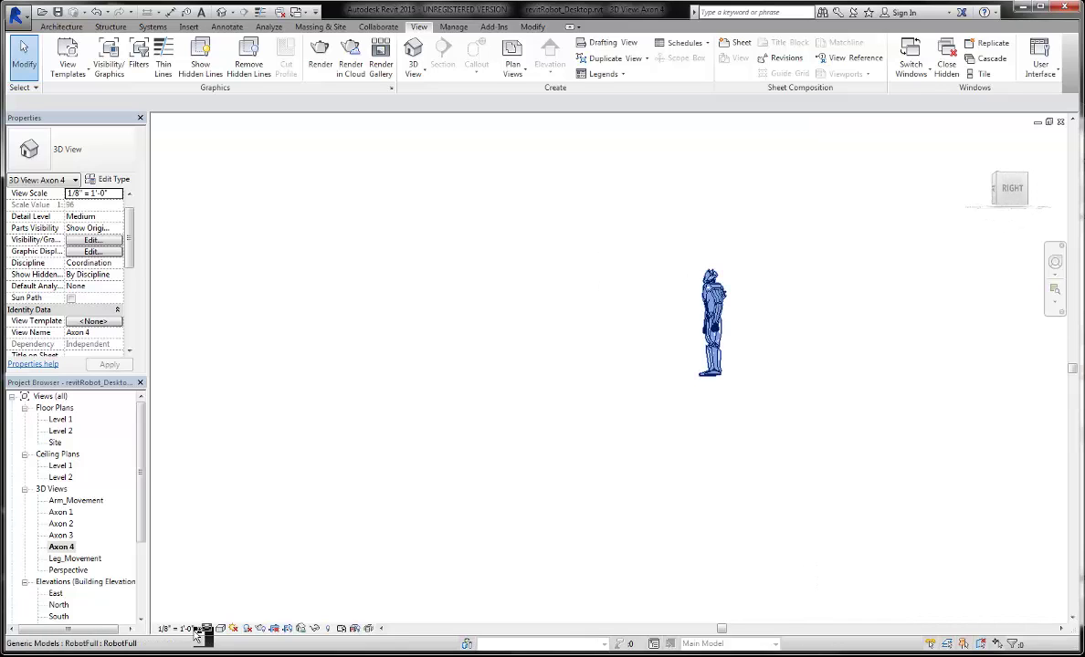
pyautogui.hotkey('ctrl', 'z')
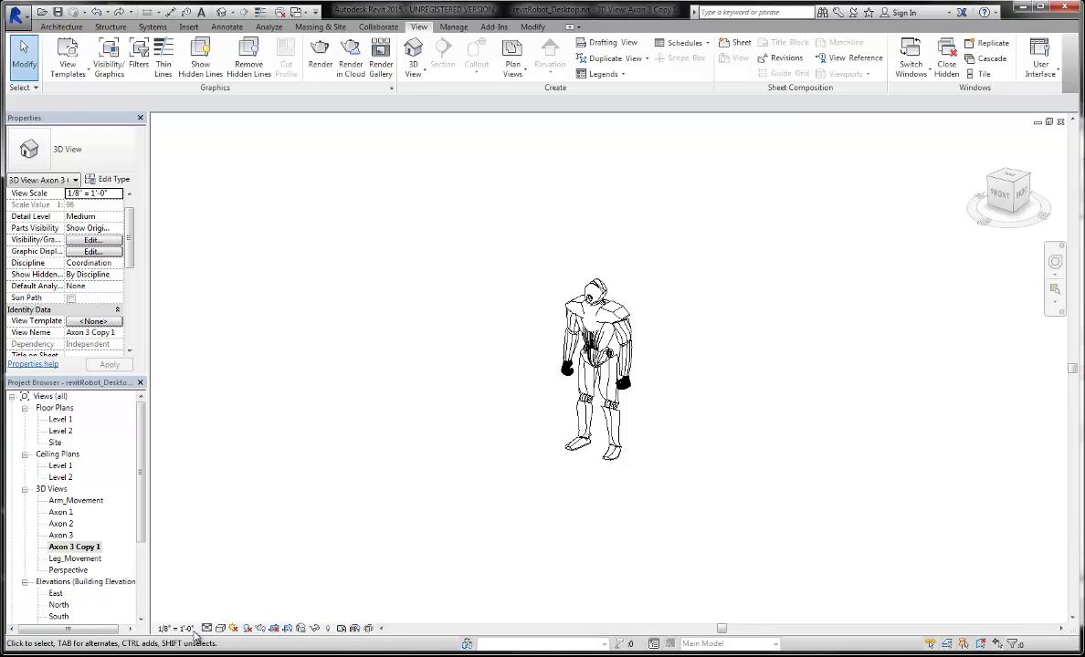
pyautogui.click(74, 546)
pyautogui.rightClick(83, 546)
# Delete Axon 3 Copy 1 and create a fresh duplicate of Axon 3.
pyautogui.click(137, 407)
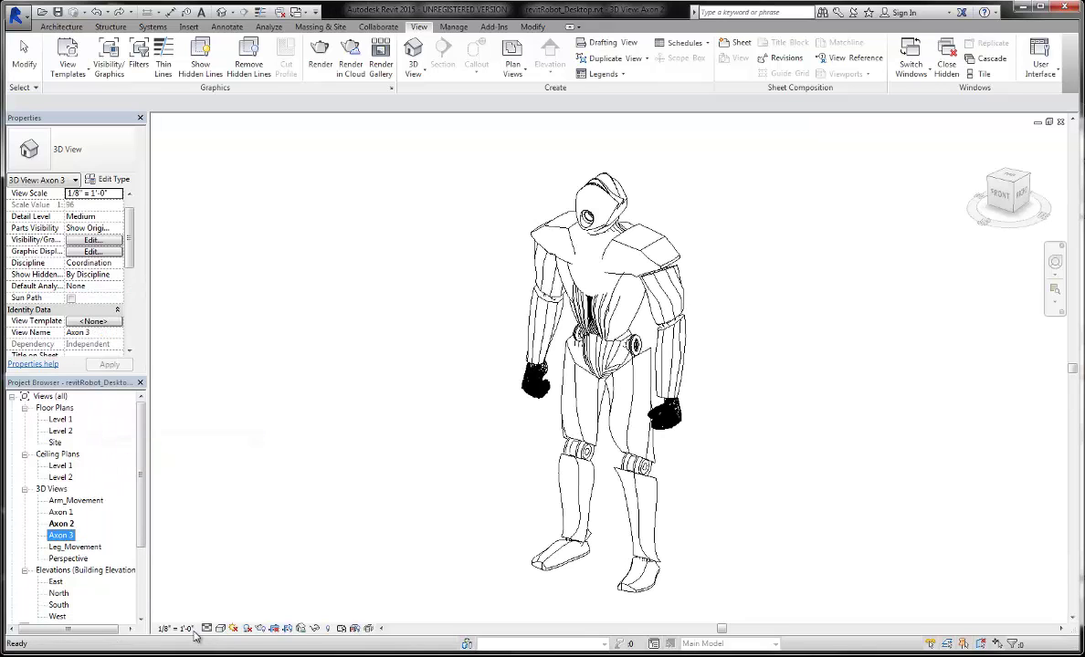
pyautogui.rightClick(61, 535)
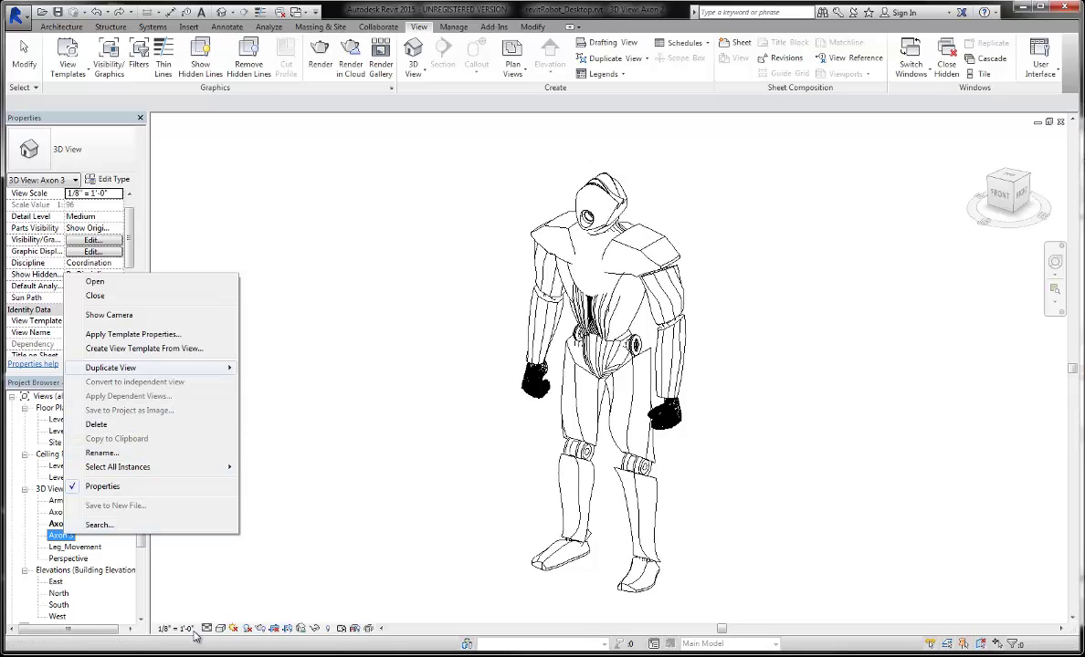
pyautogui.moveTo(111, 367)
pyautogui.click(273, 367)
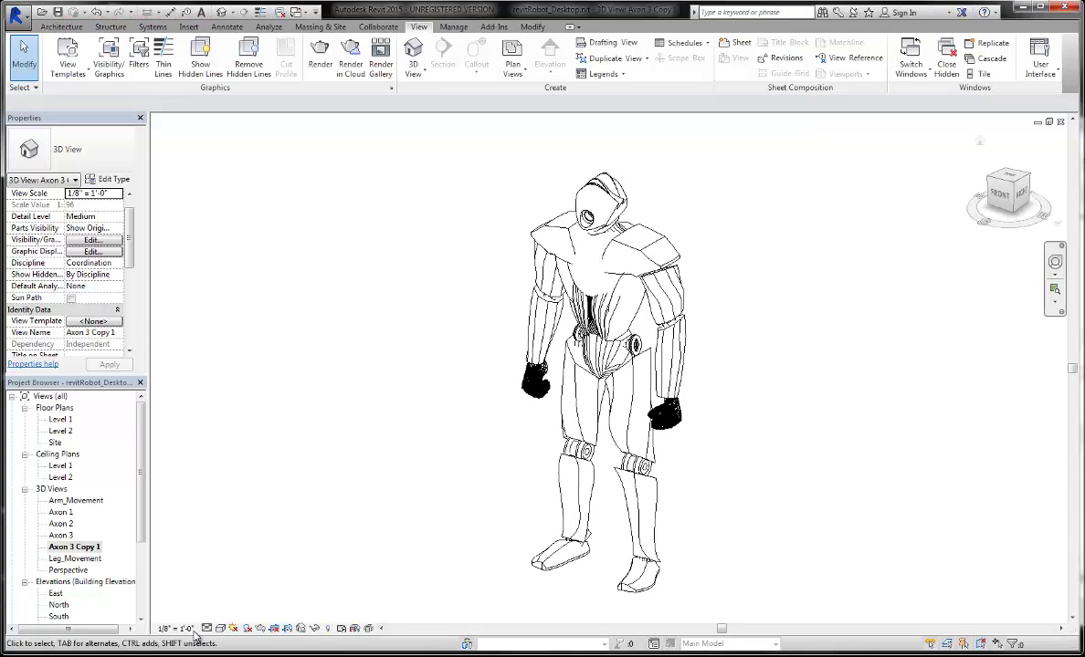
# Turn the robot in the new copy briefly, returning it to its original angle.
pyautogui.keyDown('shift'); pyautogui.moveTo(194, 637); pyautogui.dragTo(195, 636, button='middle'); pyautogui.keyUp('shift')
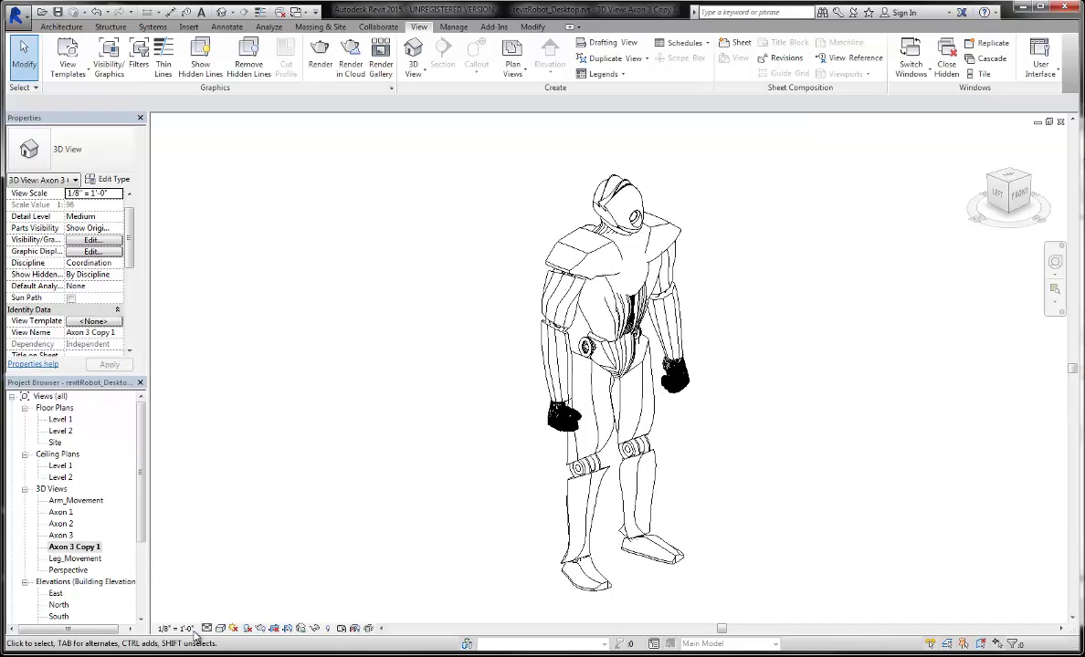
pyautogui.keyDown('shift'); pyautogui.moveTo(194, 636); pyautogui.dragTo(195, 637, button='middle'); pyautogui.keyUp('shift')
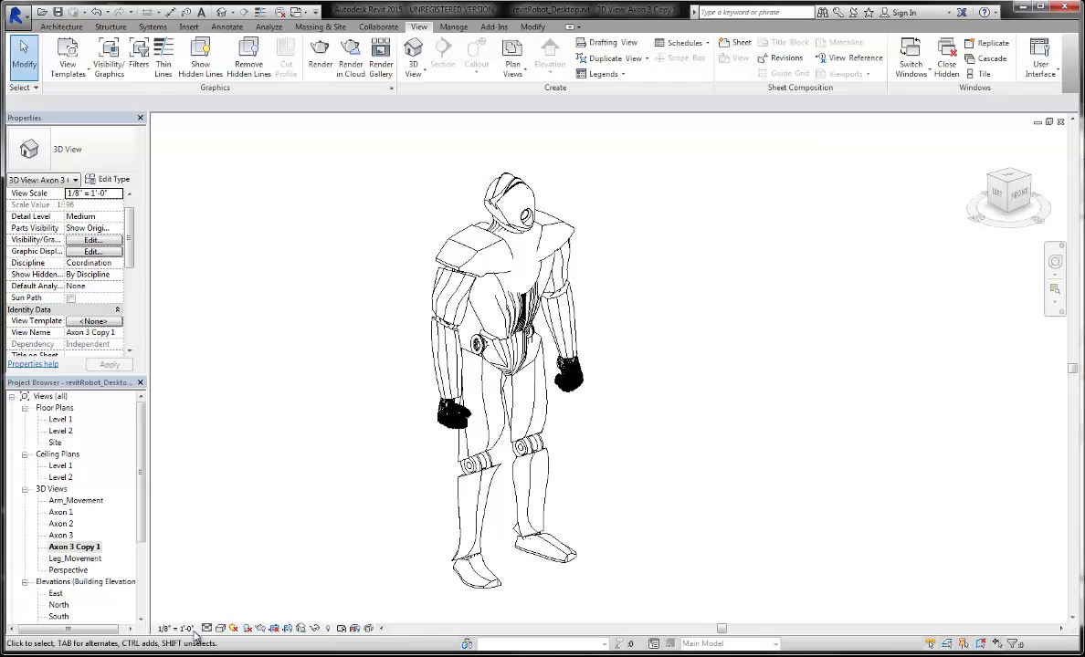
pyautogui.moveTo(194, 636); pyautogui.dragTo(194, 637, button='middle')
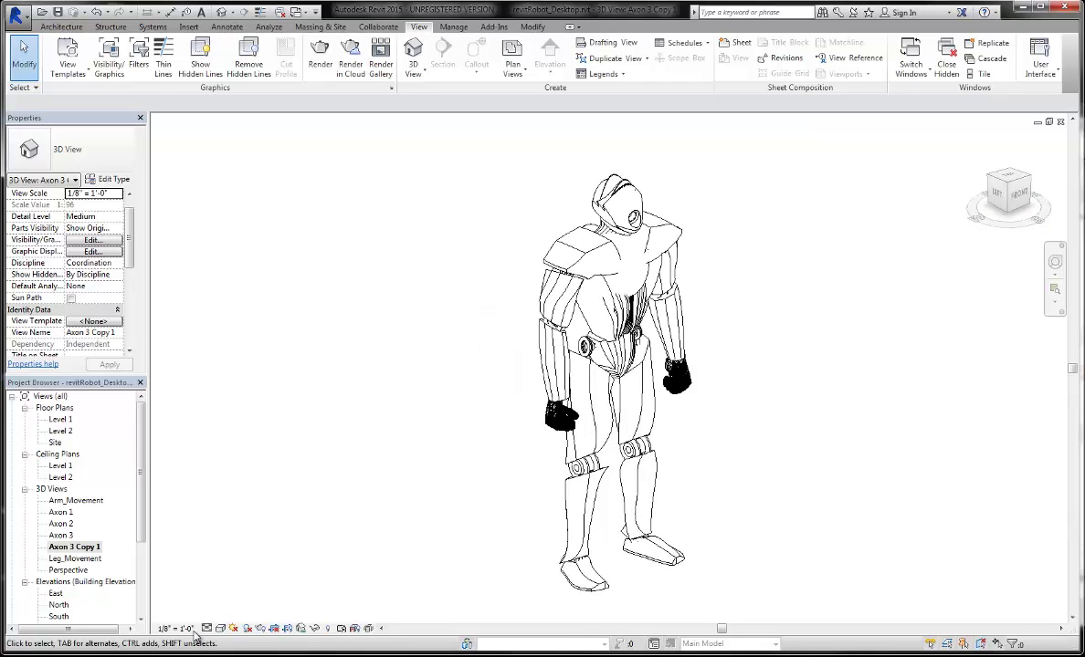
pyautogui.rightClick(74, 546)
pyautogui.moveTo(126, 384)
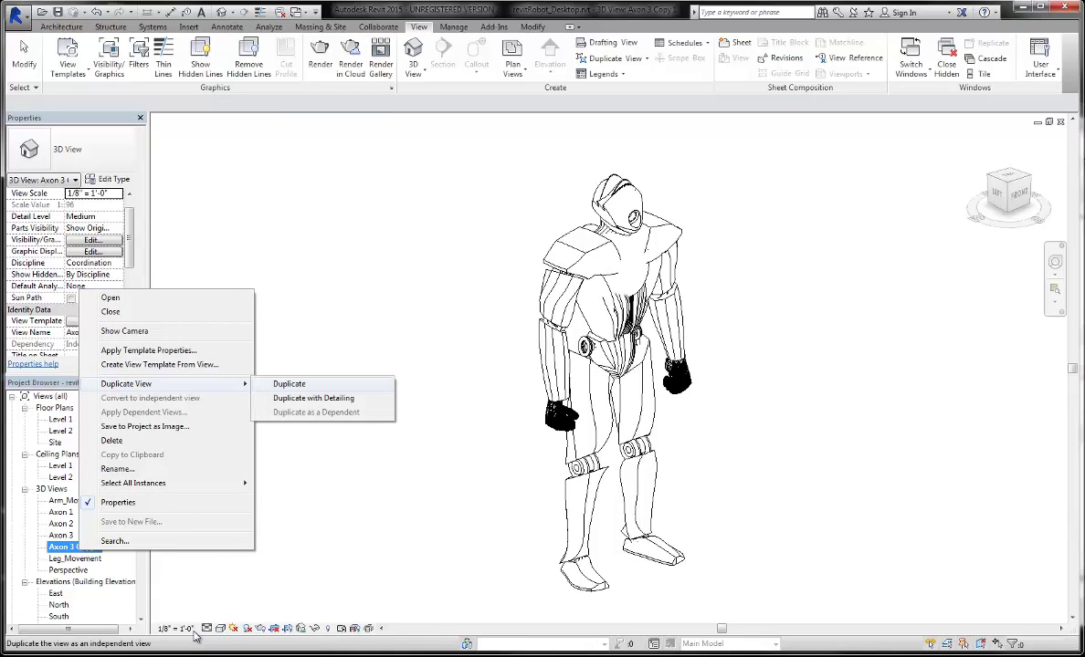
# Rename Axon 3 Copy 1 to Axon 4.
pyautogui.press('Down')
pyautogui.press('Down')
pyautogui.press('Down')
pyautogui.press('Down')
pyautogui.press('Down')
pyautogui.press('Down')
pyautogui.press('Return')
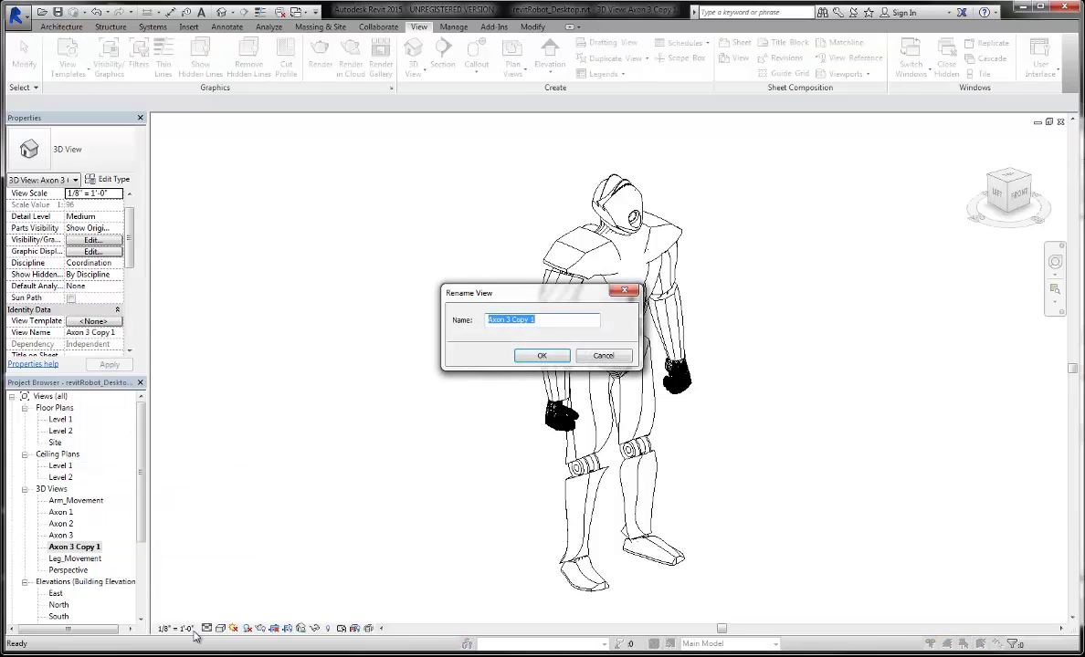
pyautogui.write('Axon 4')
pyautogui.press('Return')
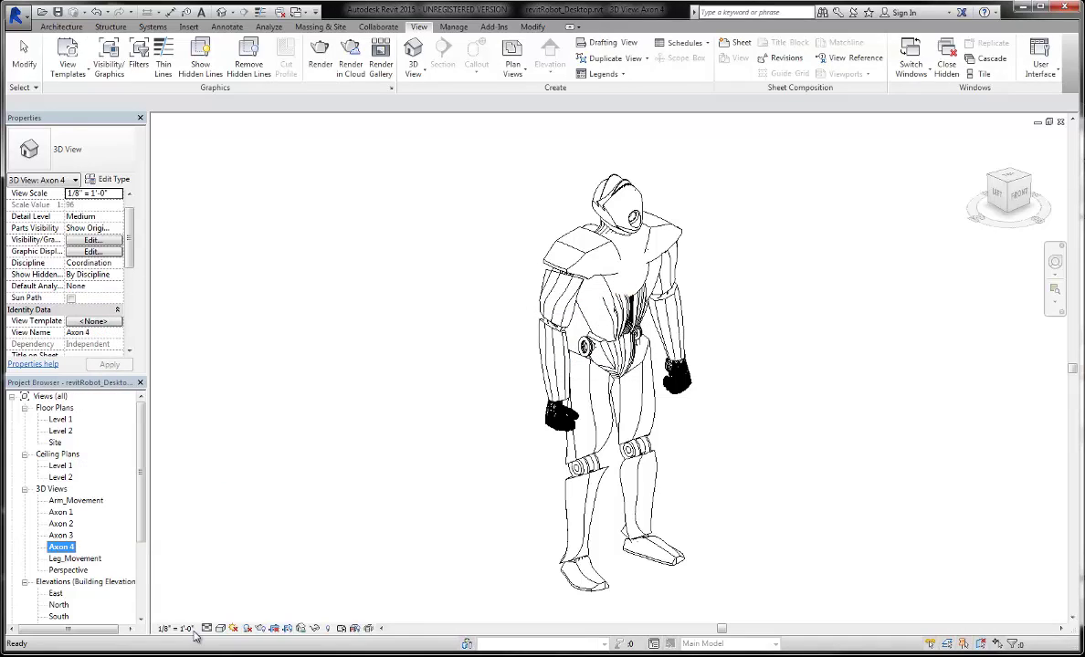
# Step through Axon 3 and Axon 4, ending with the Axon 2 view open.
pyautogui.press('Up')
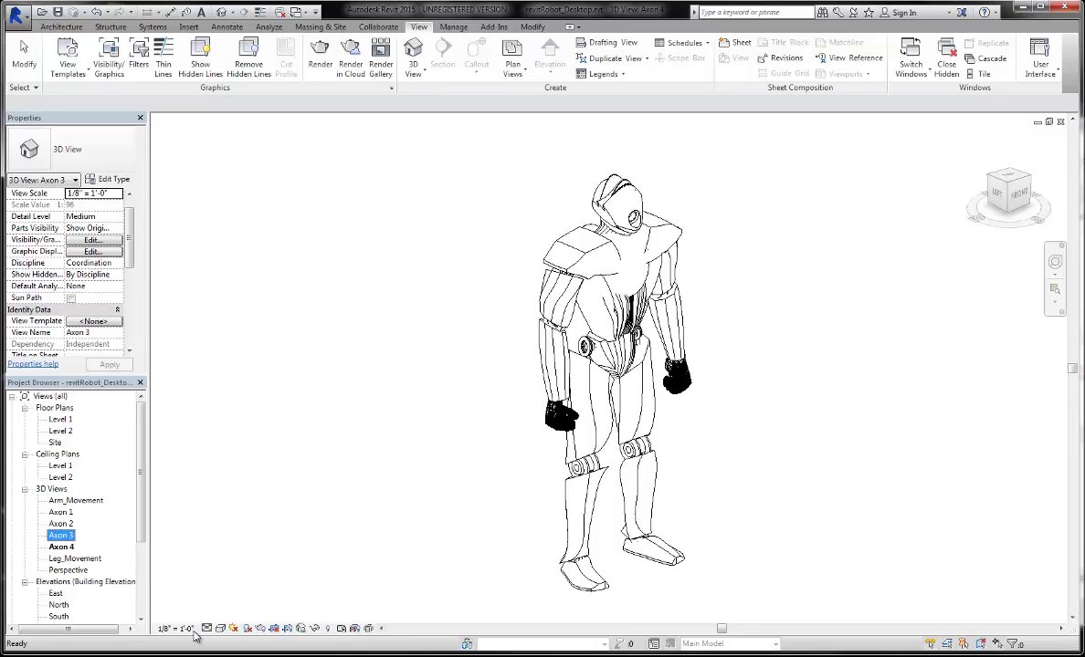
pyautogui.press('Return')
pyautogui.press('Down')
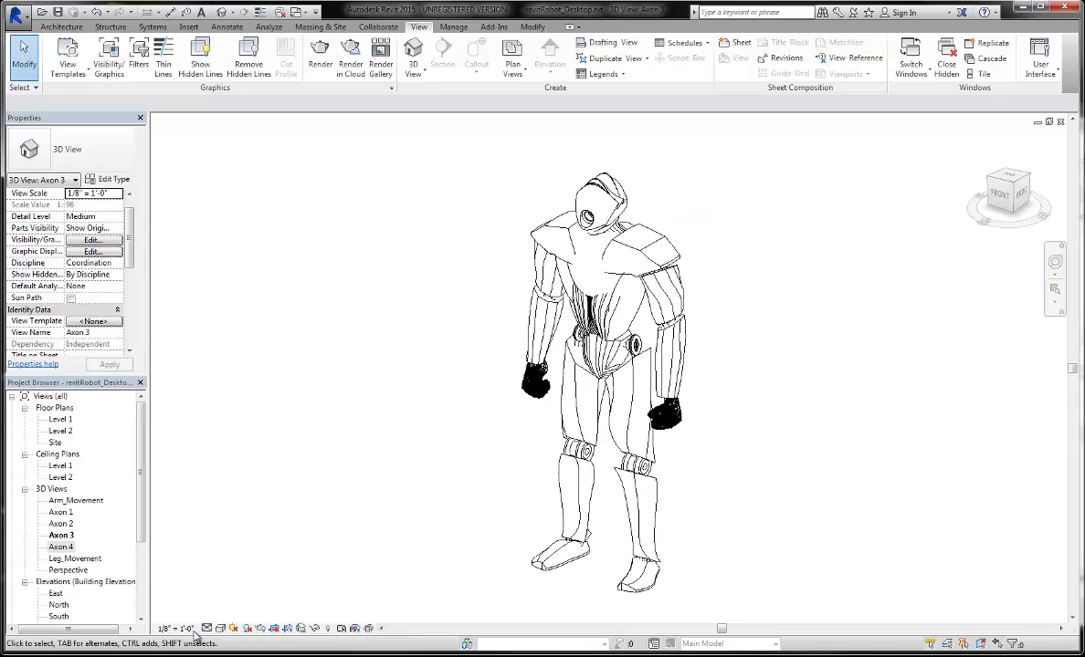
pyautogui.press('Return')
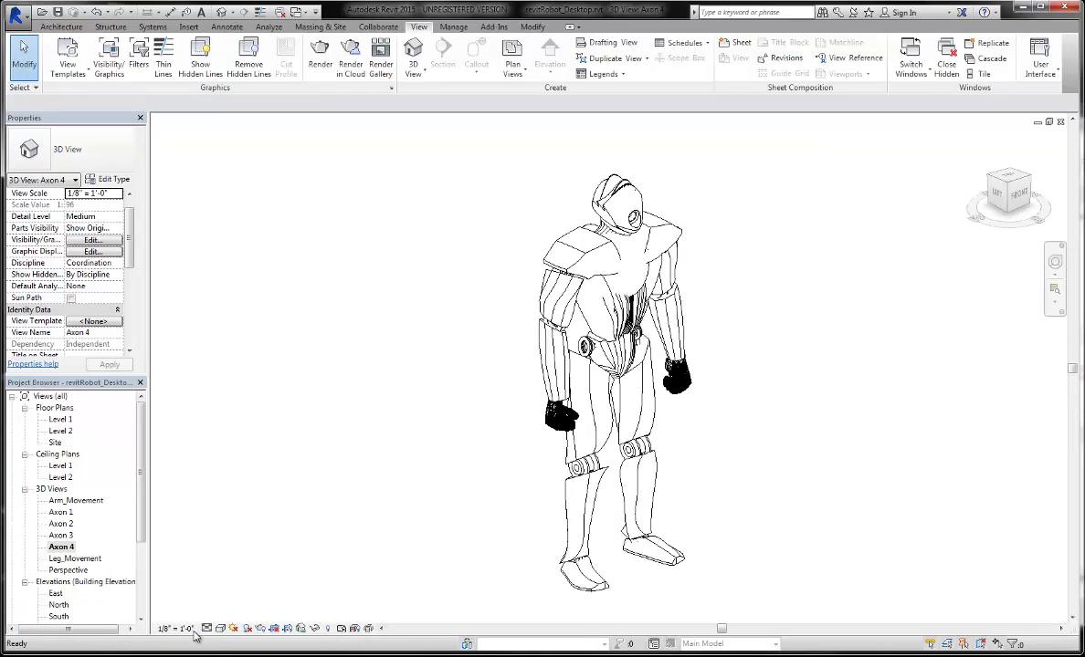
pyautogui.press('Up')
pyautogui.press('Up')
pyautogui.press('Return')
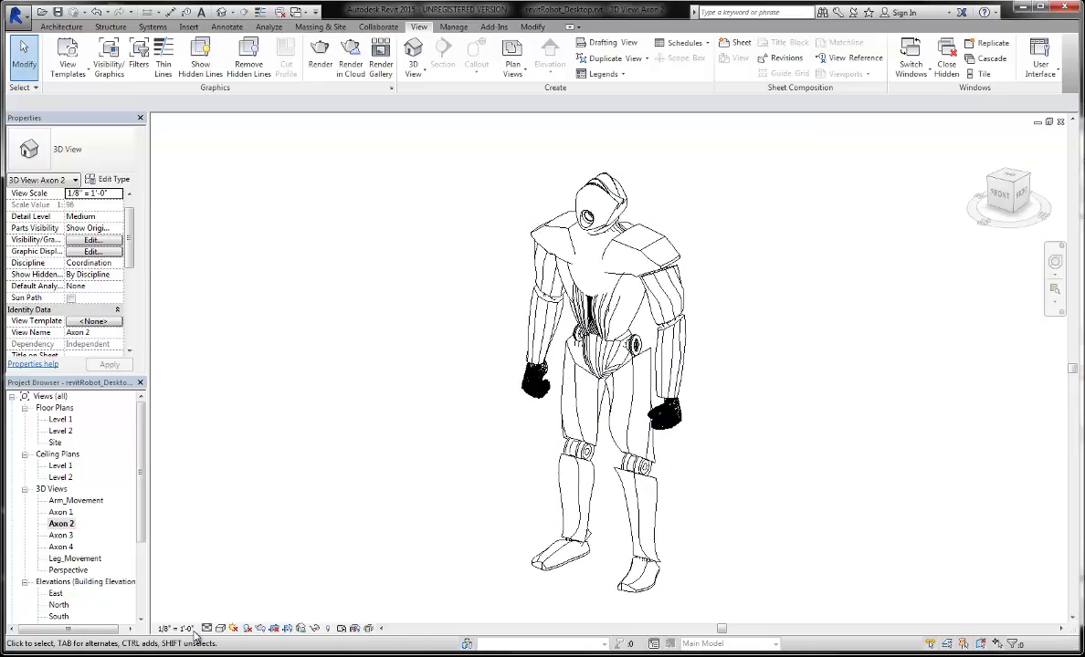
# Orbit the Axon 1 view until the robot is seen from behind.
pyautogui.moveTo(195, 637)
pyautogui.keyDown('shift'); pyautogui.mouseDown(button='middle')
pyautogui.moveTo(202, 641)
pyautogui.moveTo(195, 636)
pyautogui.mouseUp(button='middle'); pyautogui.keyUp('shift')
pyautogui.hotkey('ctrl', 'Tab')
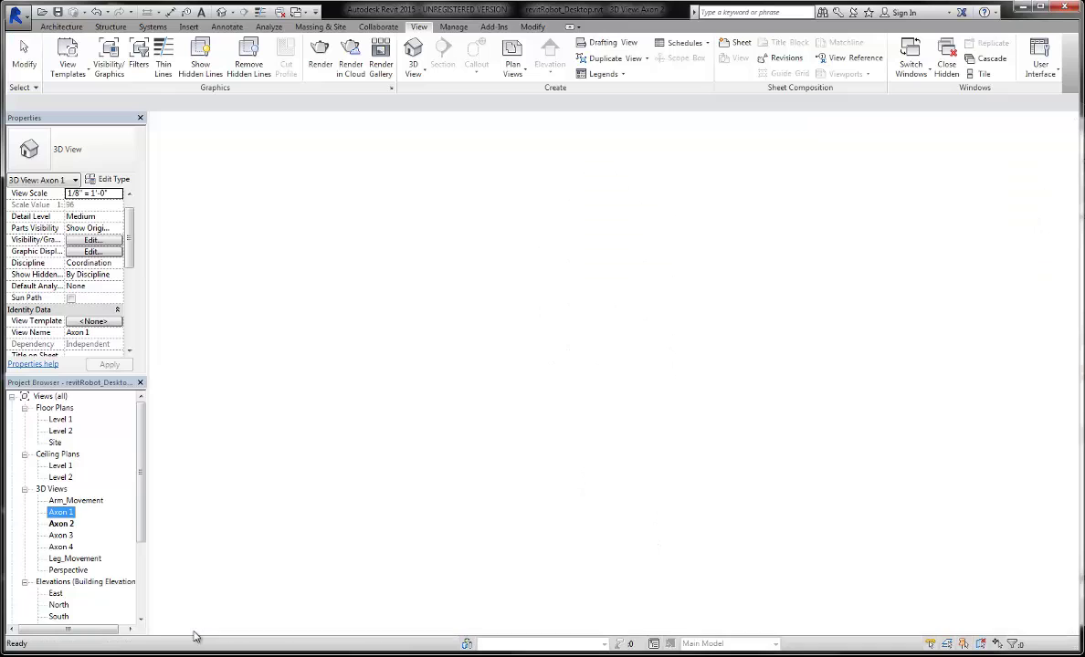
pyautogui.keyDown('shift'); pyautogui.moveTo(203, 642); pyautogui.dragTo(194, 636, button='middle'); pyautogui.keyUp('shift')
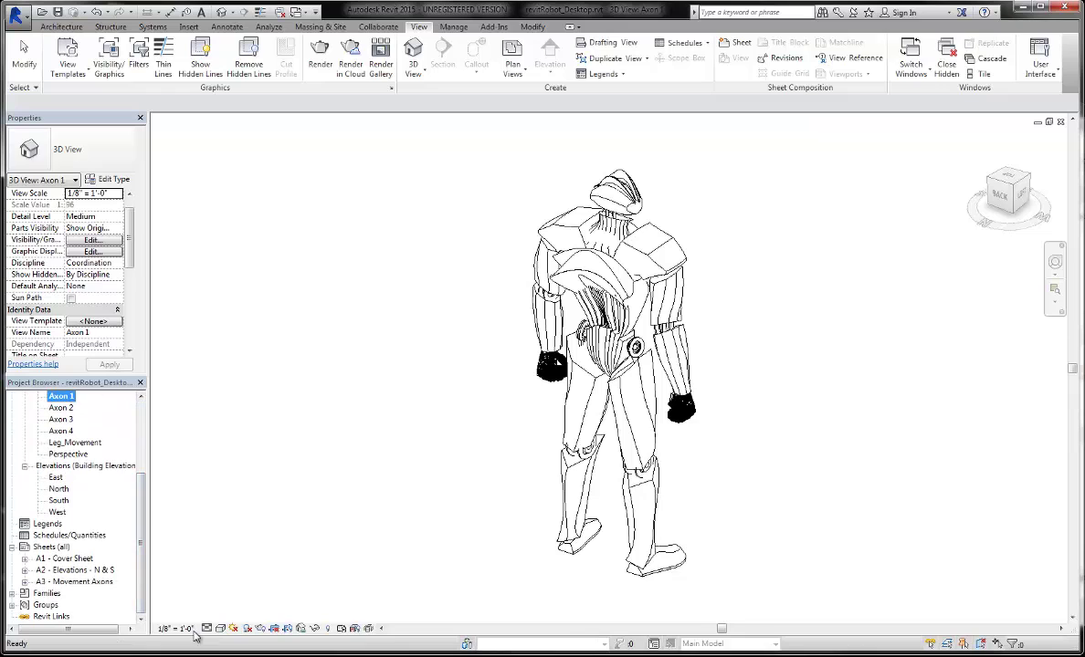
# Browse the A3 - Movement Axons sheet's actions, then select the Sheets (all) group.
pyautogui.hotkey('shift', 'F10')
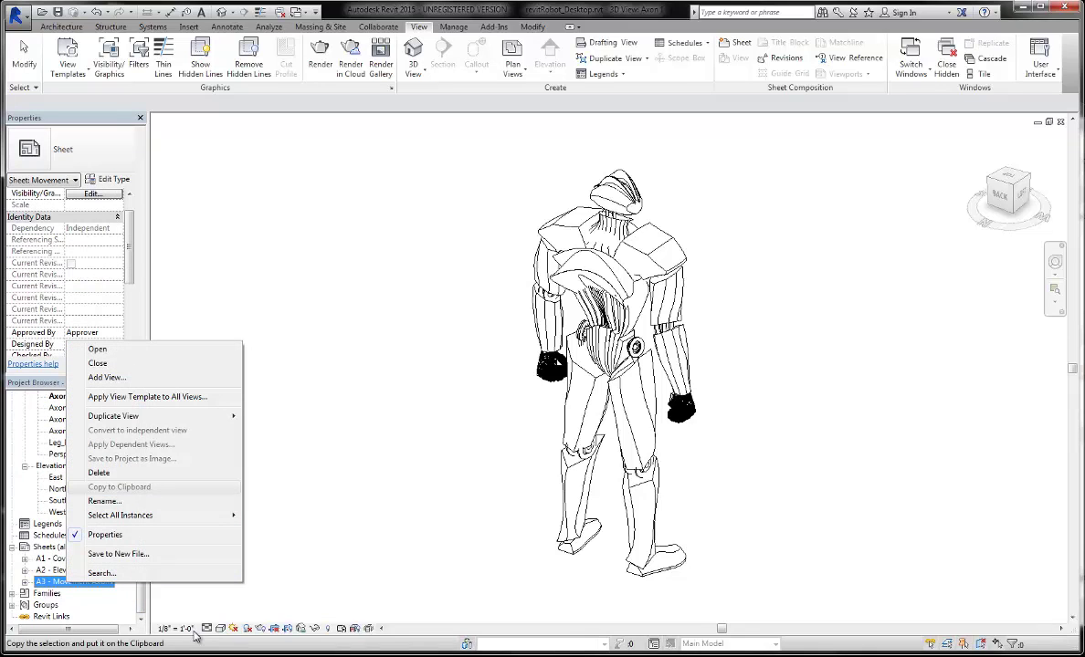
pyautogui.press('Down')
pyautogui.press('Down')
pyautogui.press('Down')
pyautogui.press('Right')
pyautogui.press('Left')
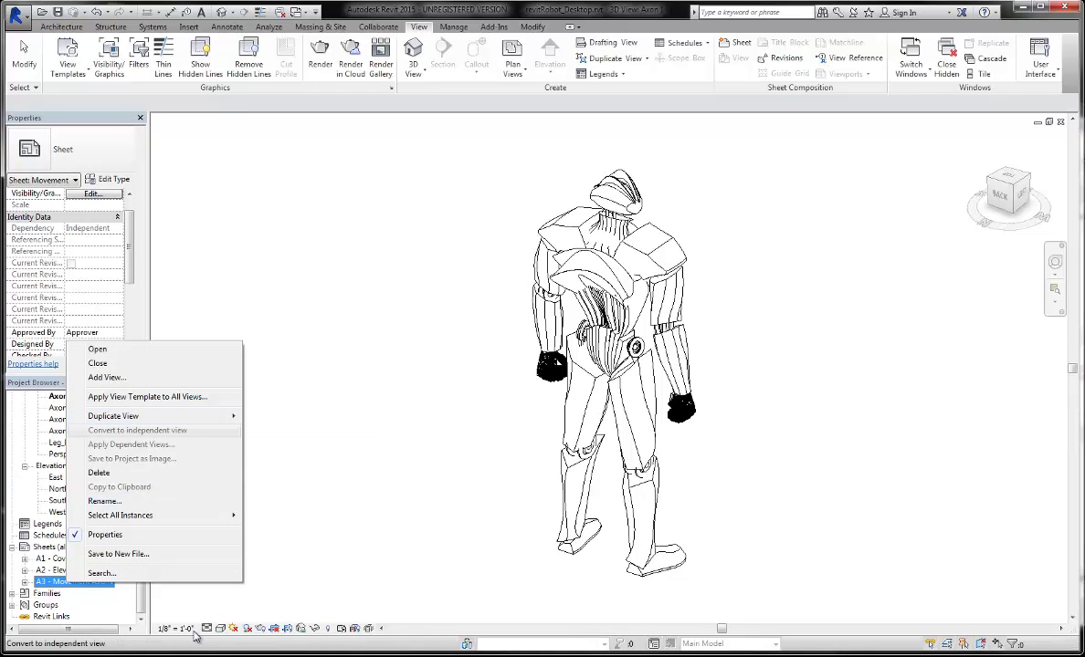
pyautogui.press('Down')
pyautogui.press('Down')
pyautogui.press('Down')
pyautogui.press('Down')
pyautogui.press('Down')
pyautogui.press('Escape')
pyautogui.press('Left')
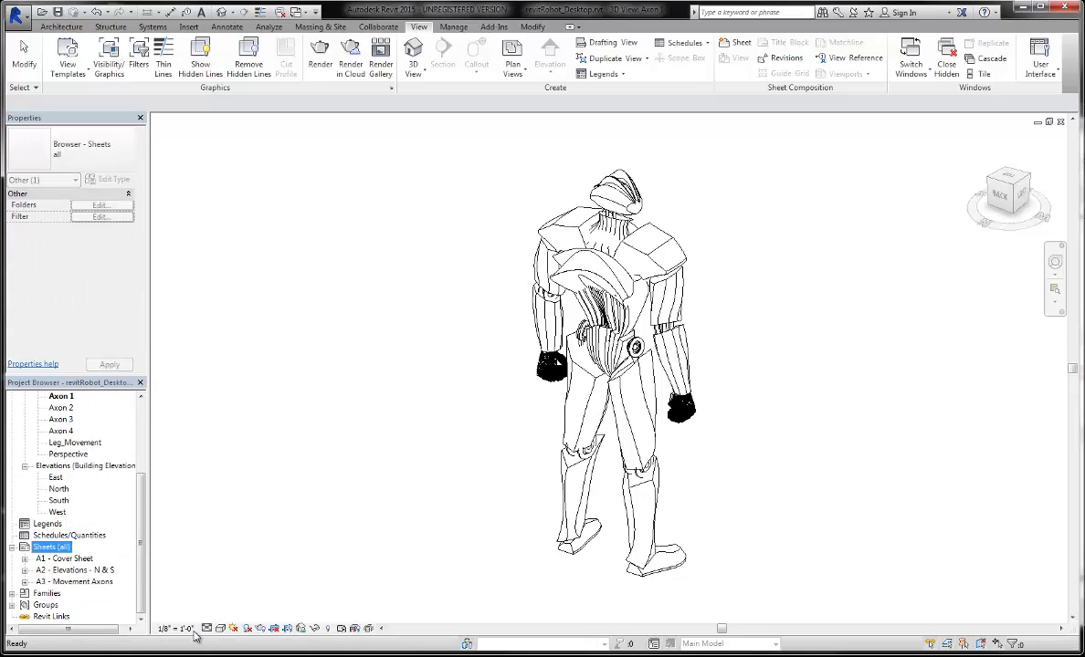
# Create a new sheet with the default title block.
pyautogui.hotkey('shift', 'F10')
pyautogui.press('Down')
pyautogui.press('Return')
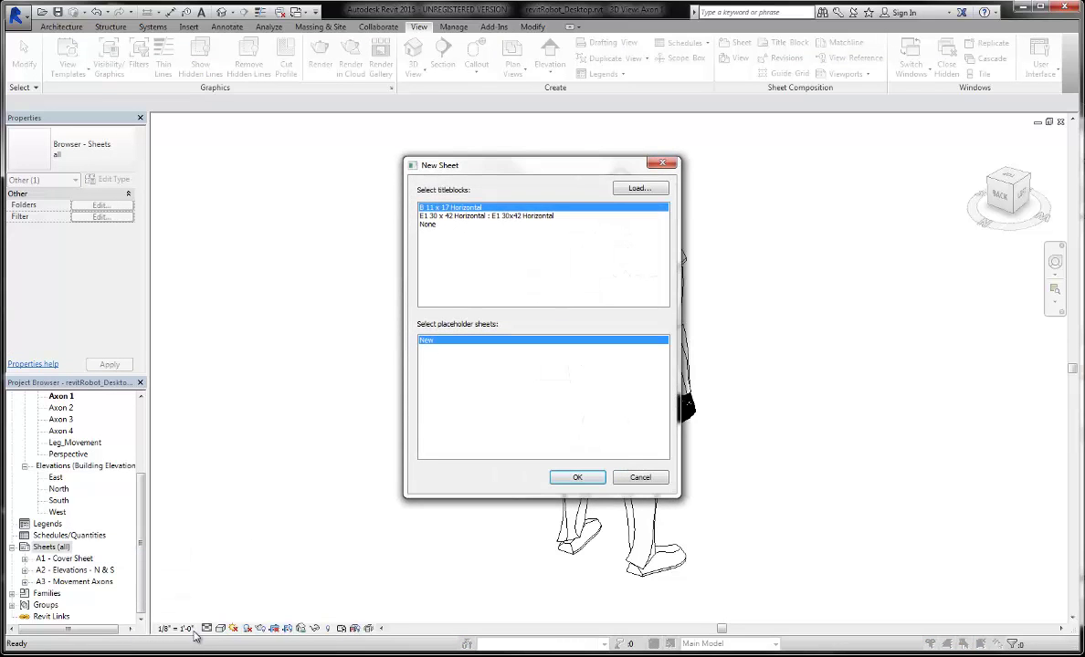
pyautogui.press('Return')
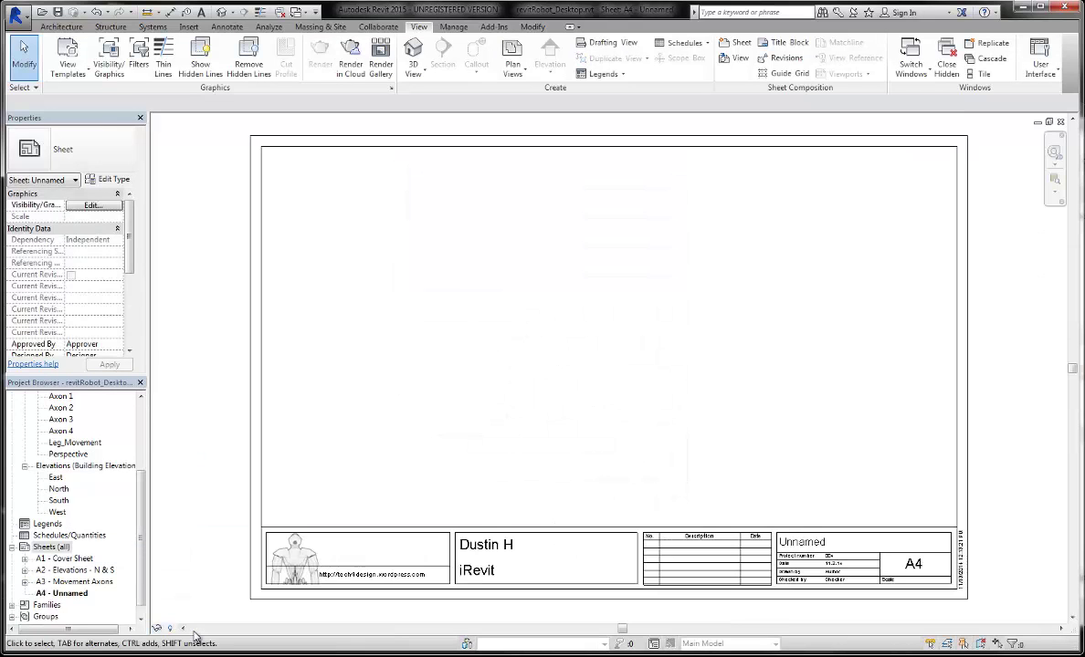
# Rename the new A4 sheet to 'Robot Axons'.
pyautogui.hotkey('shift', 'F10')
pyautogui.press('Up')
pyautogui.press('Up')
pyautogui.press('Up')
pyautogui.press('Return')
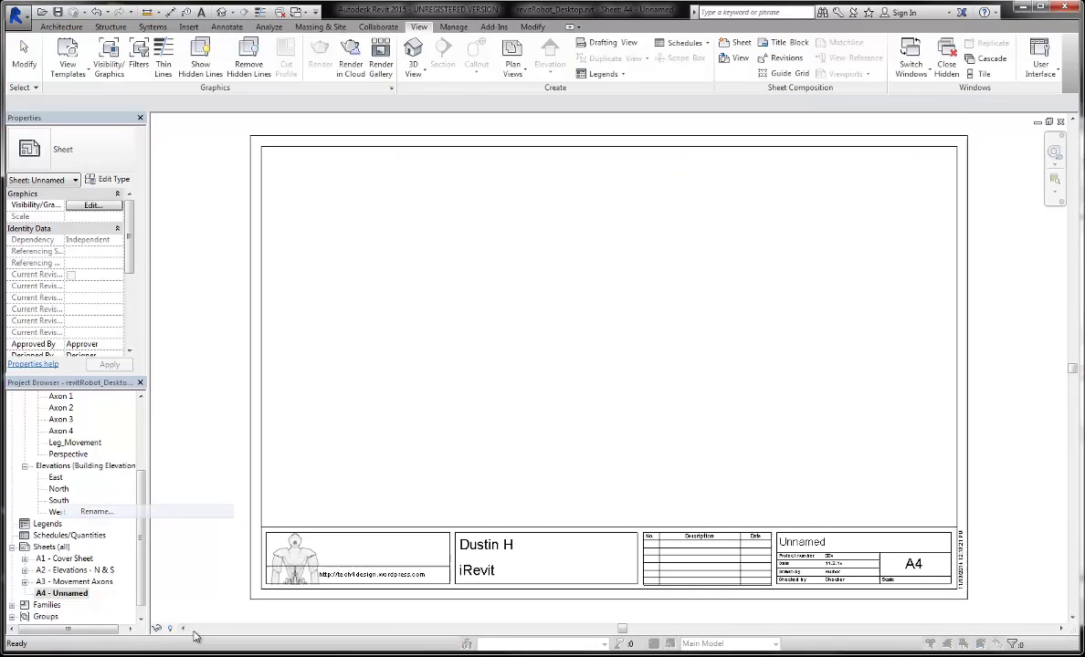
pyautogui.press('Tab')
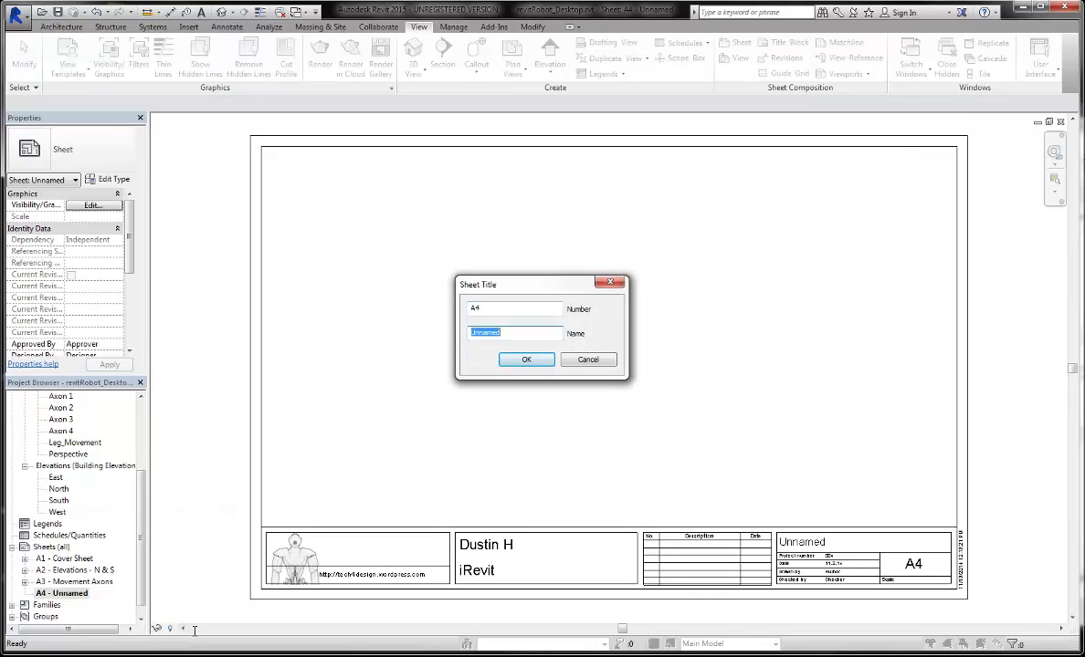
pyautogui.write('R')
pyautogui.write('xons')
pyautogui.press('Return')
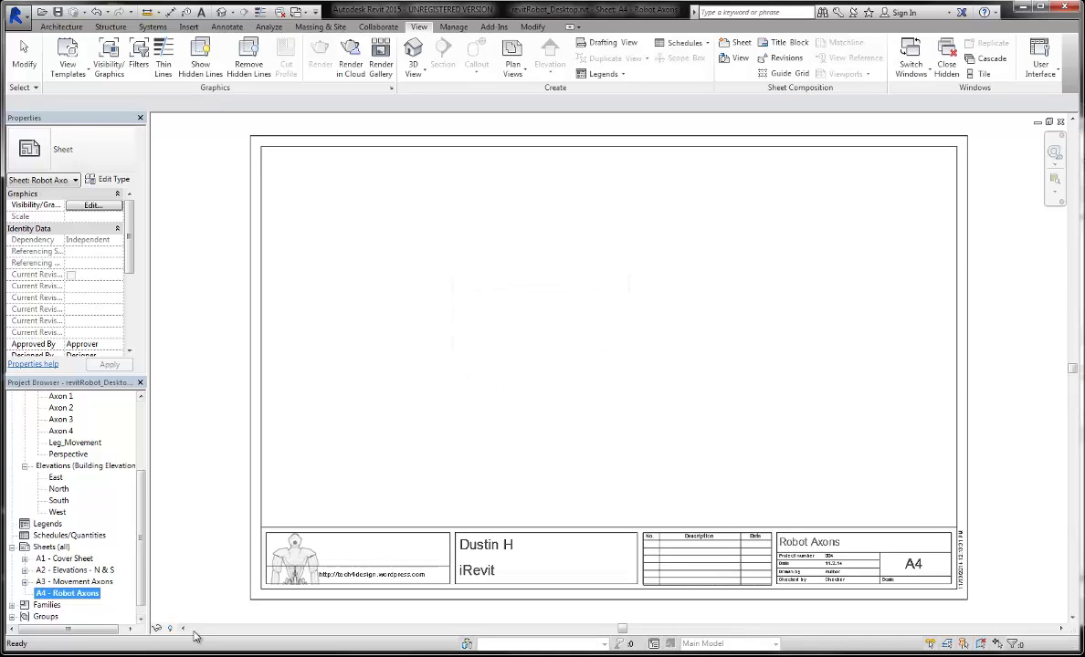
# Place Axon 1 and Axon 2 side by side on the left of the sheet.
pyautogui.moveTo(60, 396); pyautogui.dragTo(397, 345)
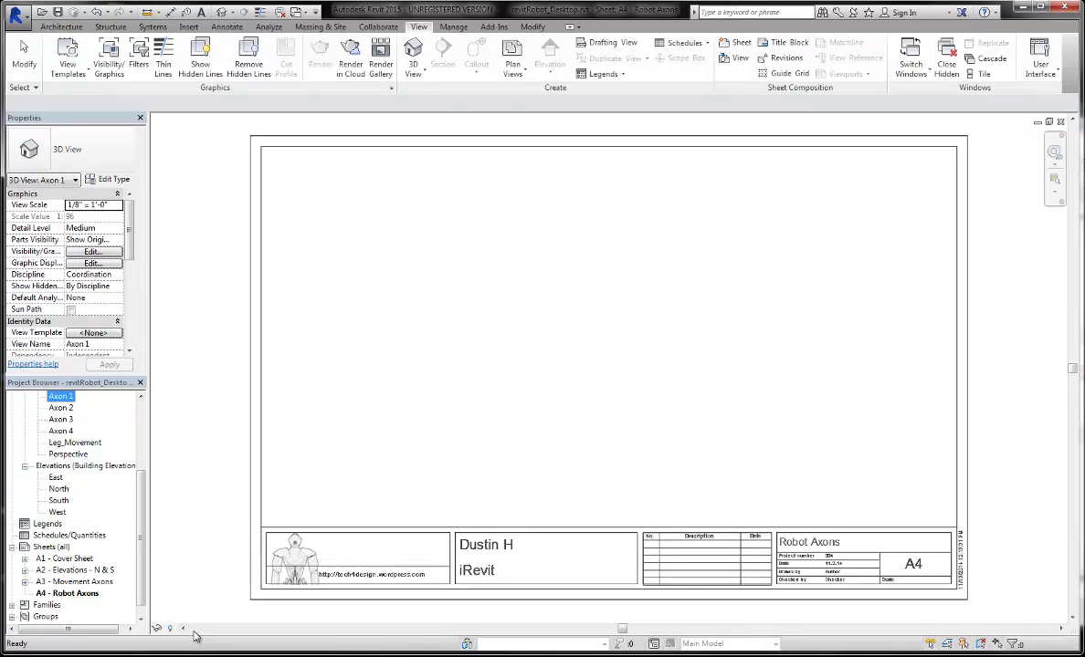
pyautogui.click(383, 320)
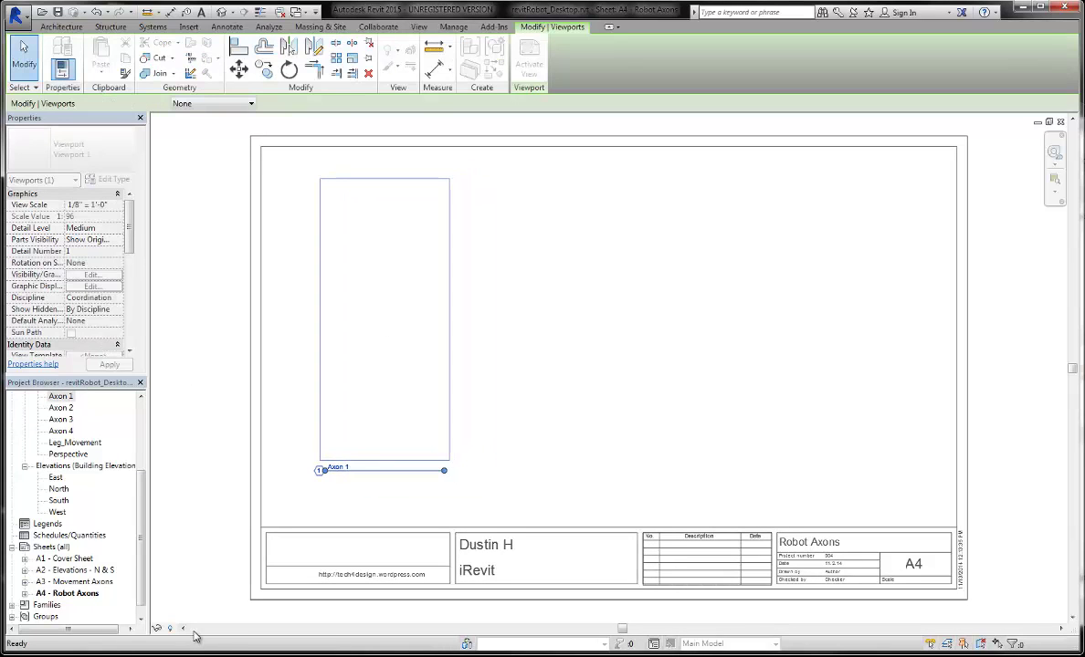
pyautogui.moveTo(60, 407); pyautogui.dragTo(463, 354)
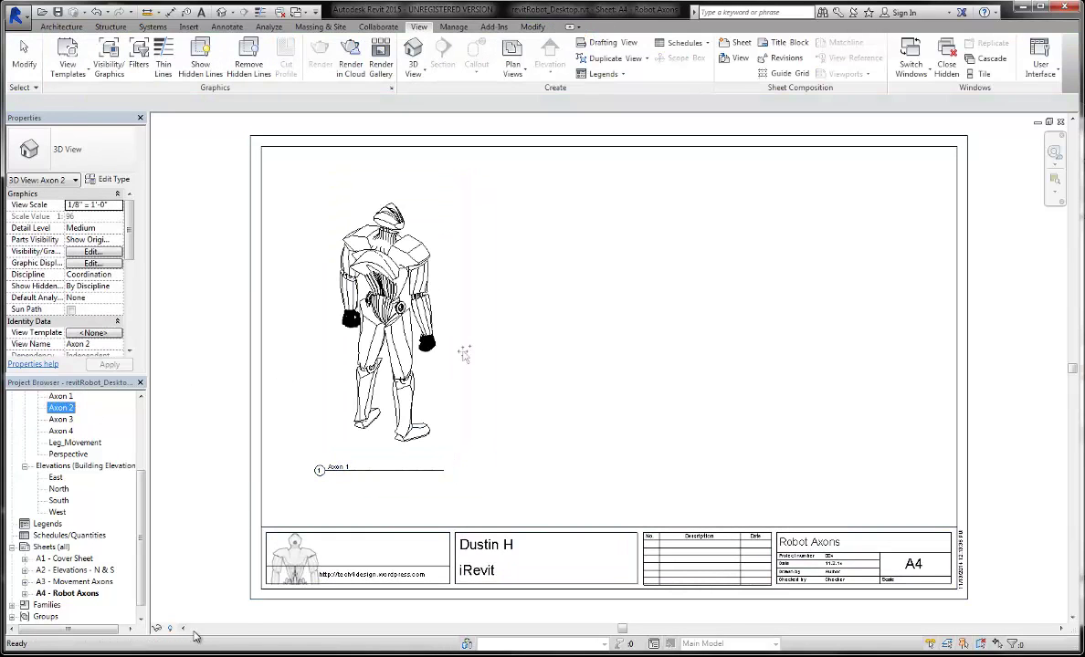
pyautogui.click(530, 315)
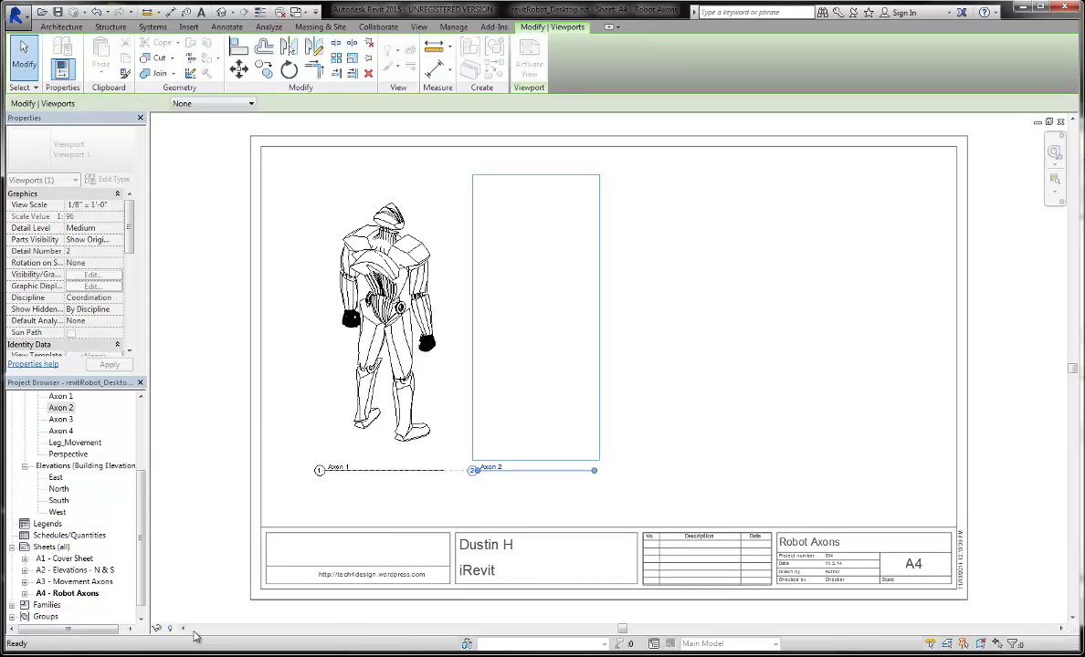
pyautogui.press('Escape')
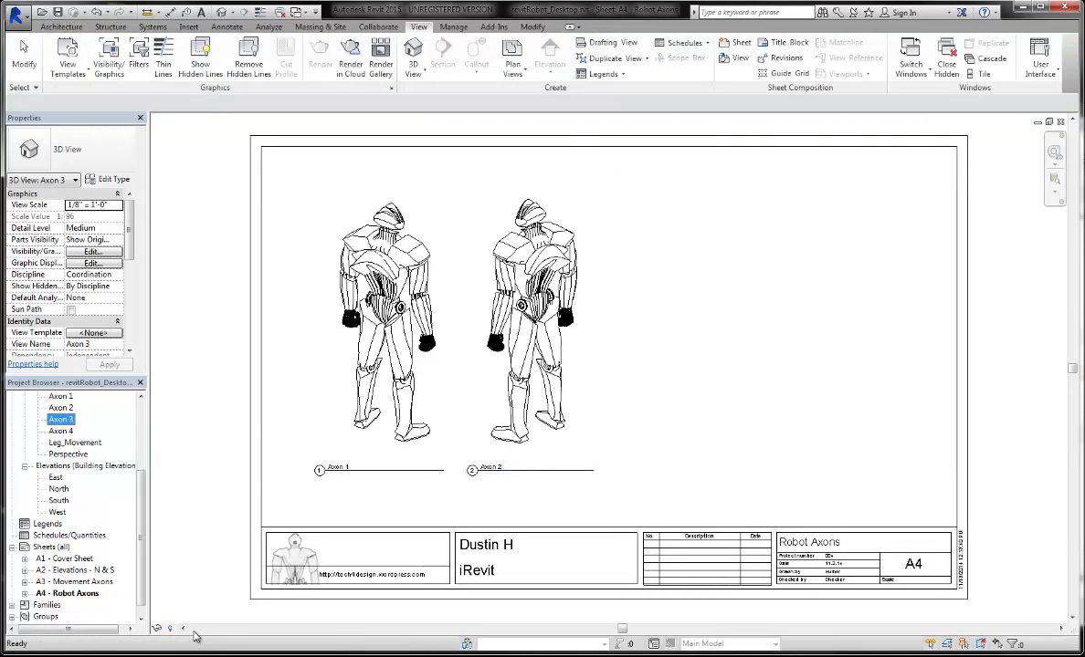
# Place Axon 3 and Axon 4 to complete the row on the right.
pyautogui.moveTo(87, 422); pyautogui.dragTo(648, 328)
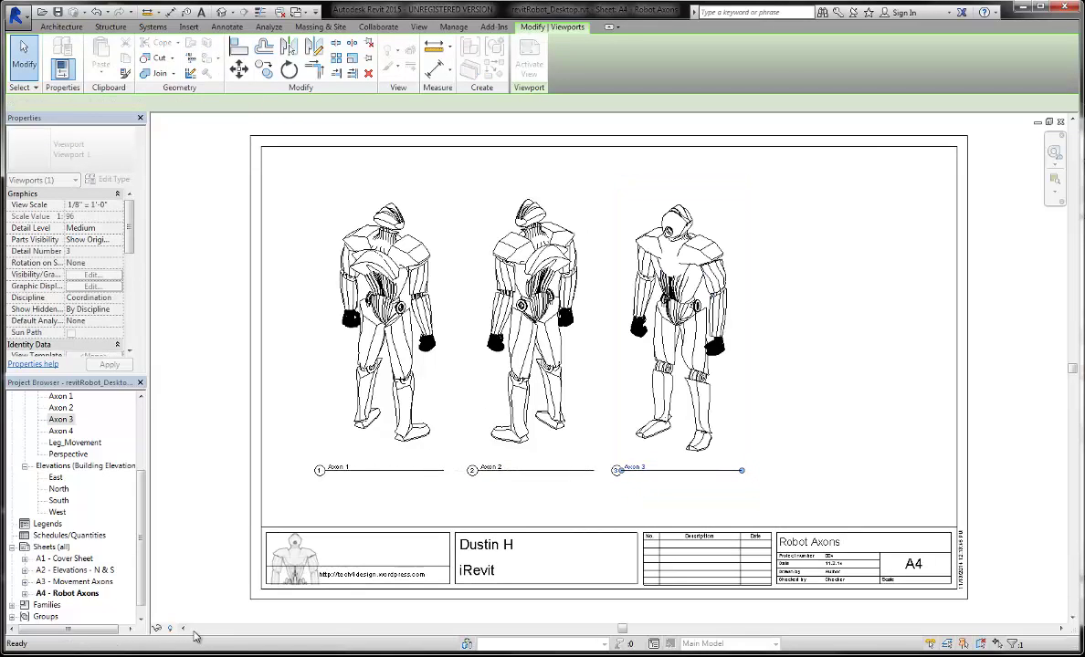
pyautogui.press('Escape')
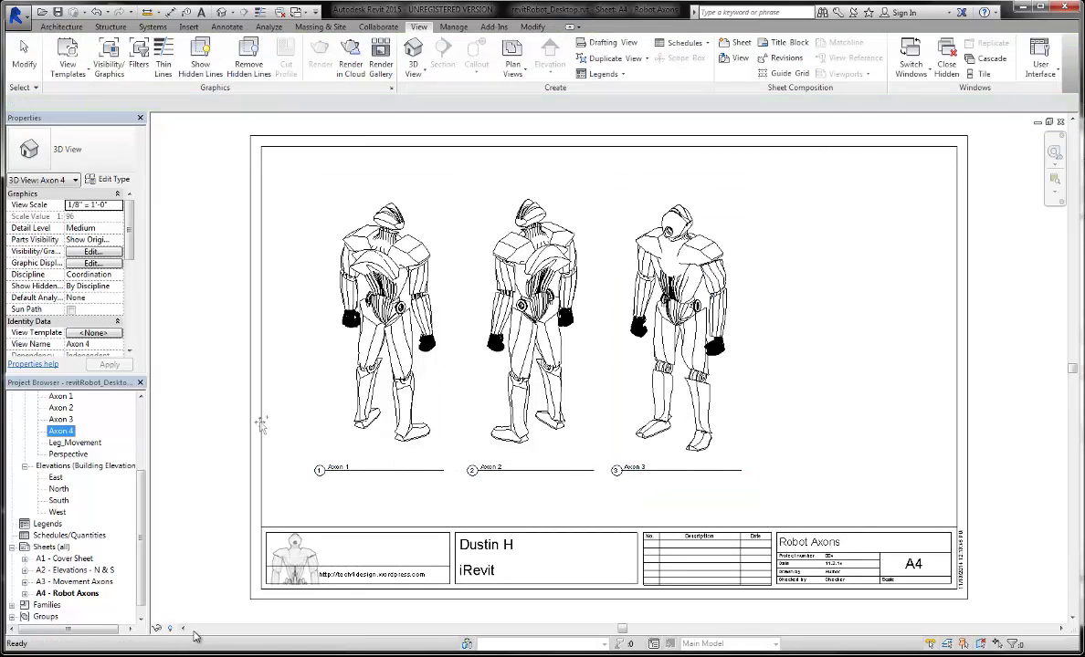
pyautogui.moveTo(262, 425); pyautogui.dragTo(775, 295)
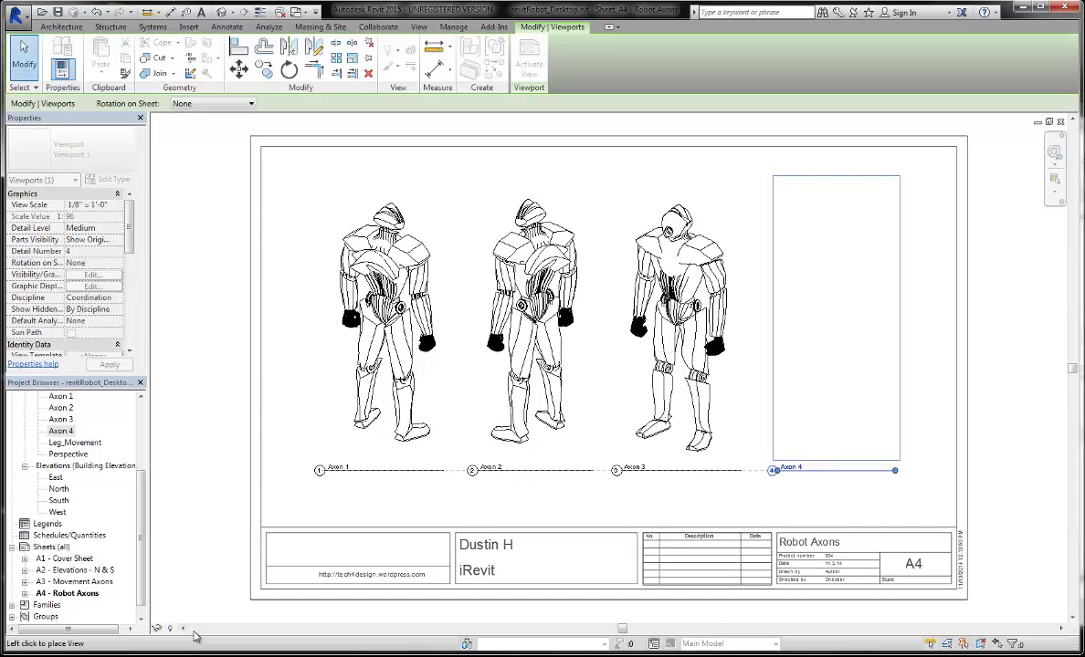
pyautogui.click(835, 321)
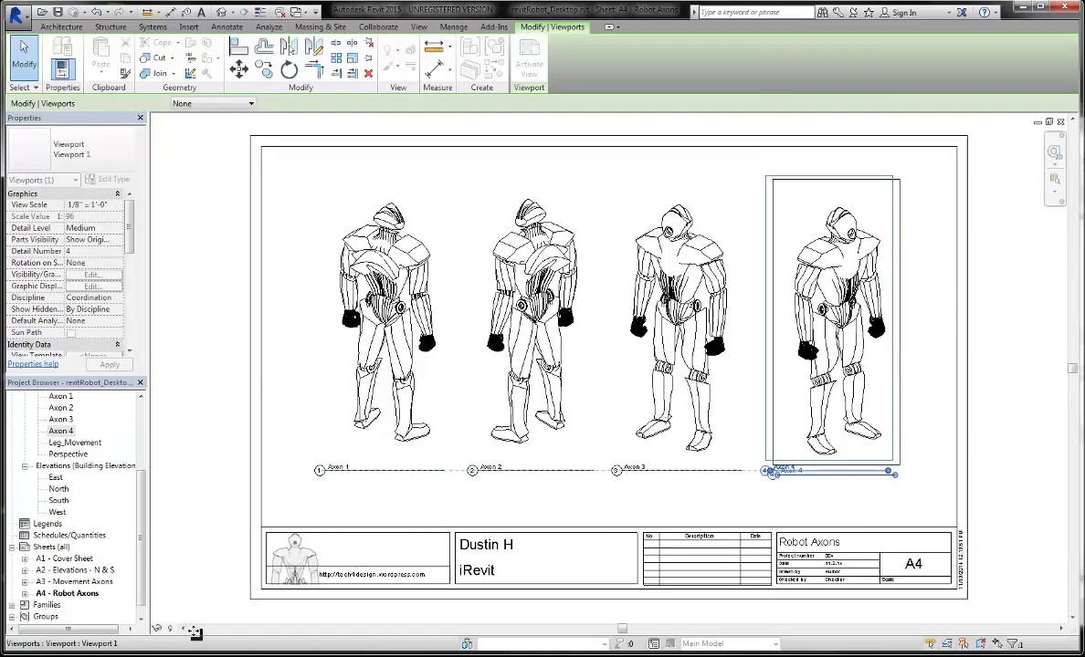
pyautogui.press('Escape')
pyautogui.press('Tab')
pyautogui.press('Tab')
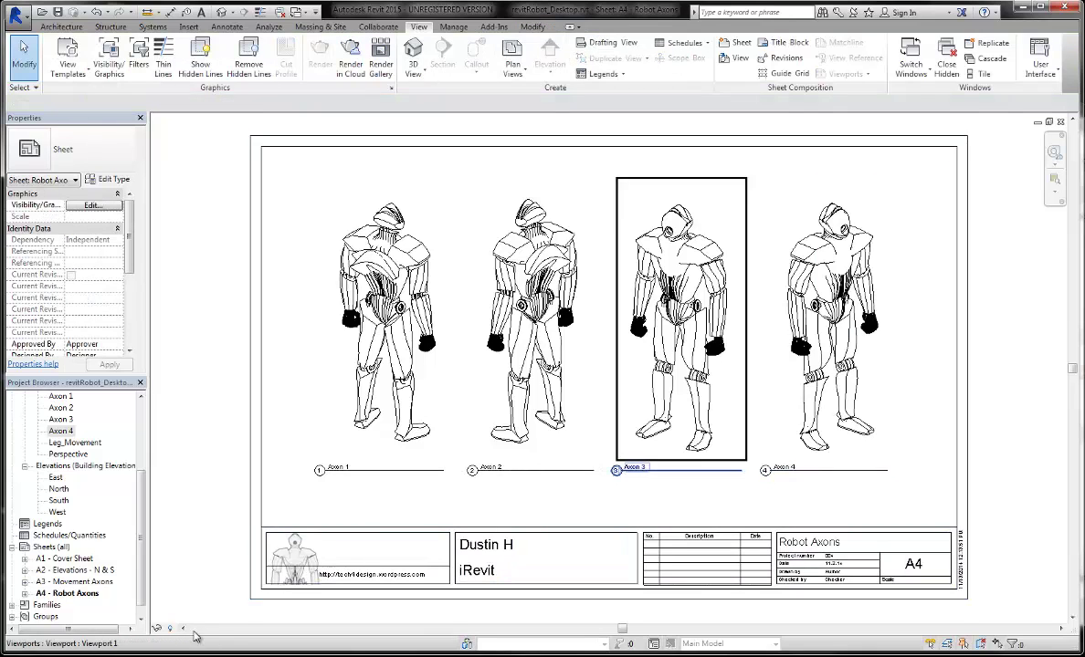
pyautogui.press('Tab')
pyautogui.press('Tab')
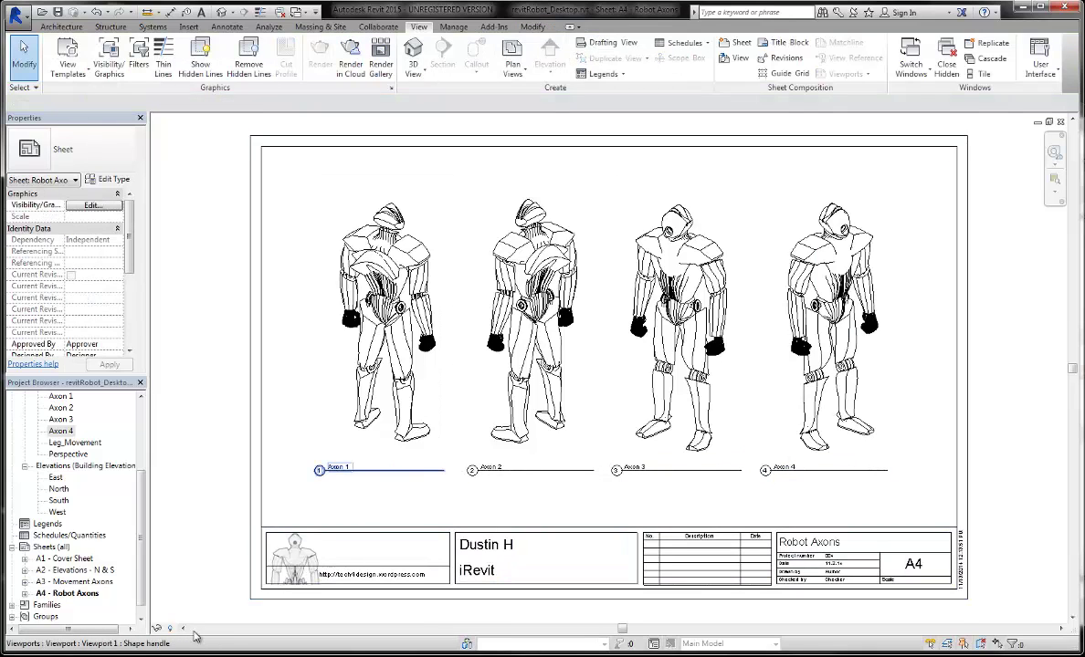